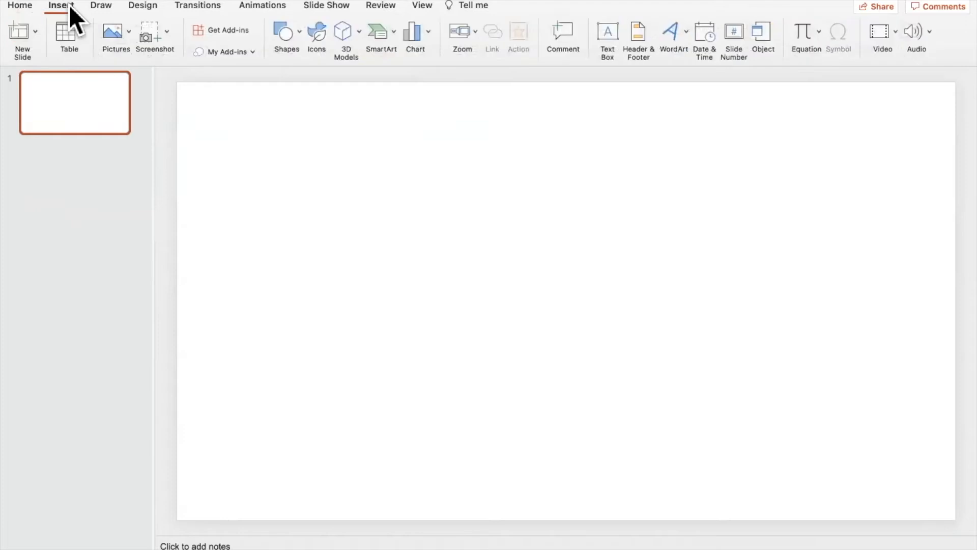
# Step: Draw an oval about 1.73" wide and 1.36" high on the blank slide
pyautogui.click(300, 33)
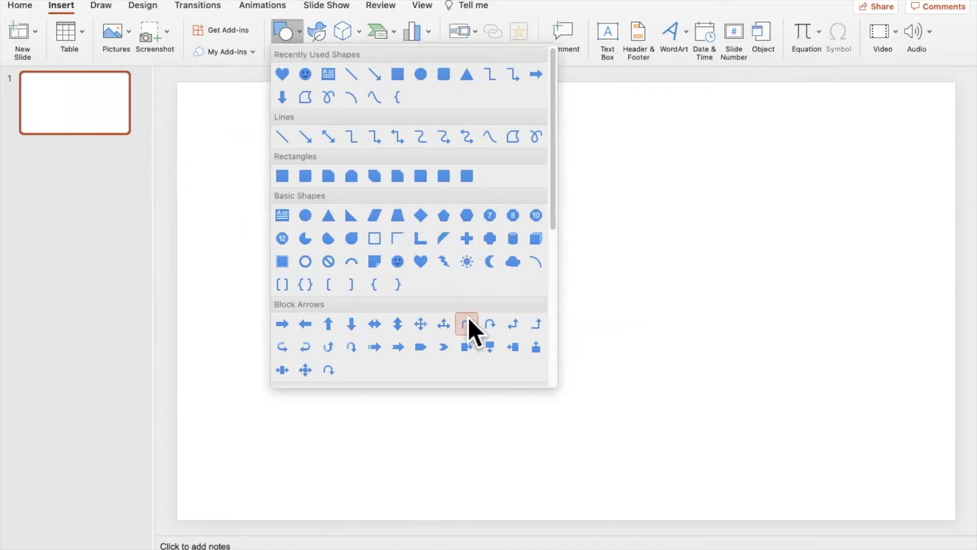
pyautogui.click(444, 261)
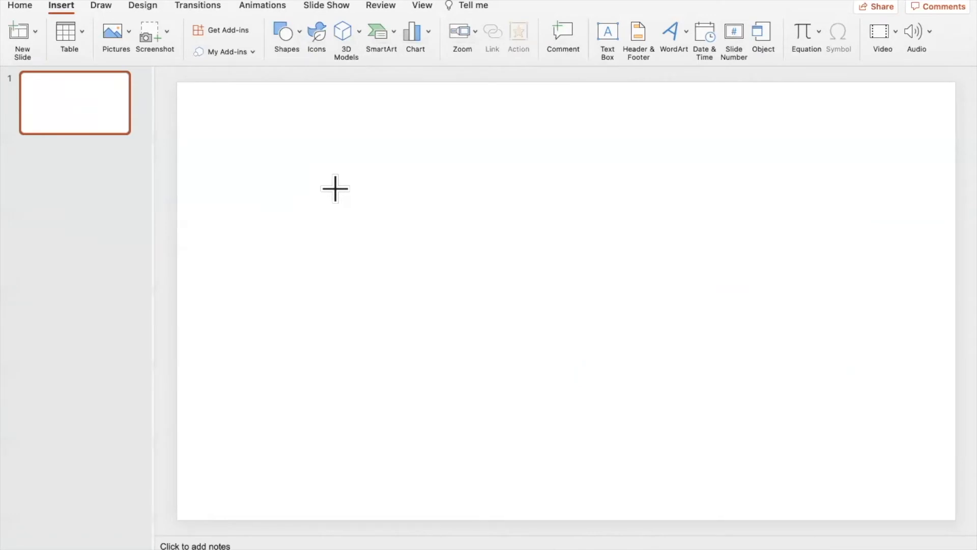
pyautogui.moveTo(336, 190); pyautogui.dragTo(437, 267)
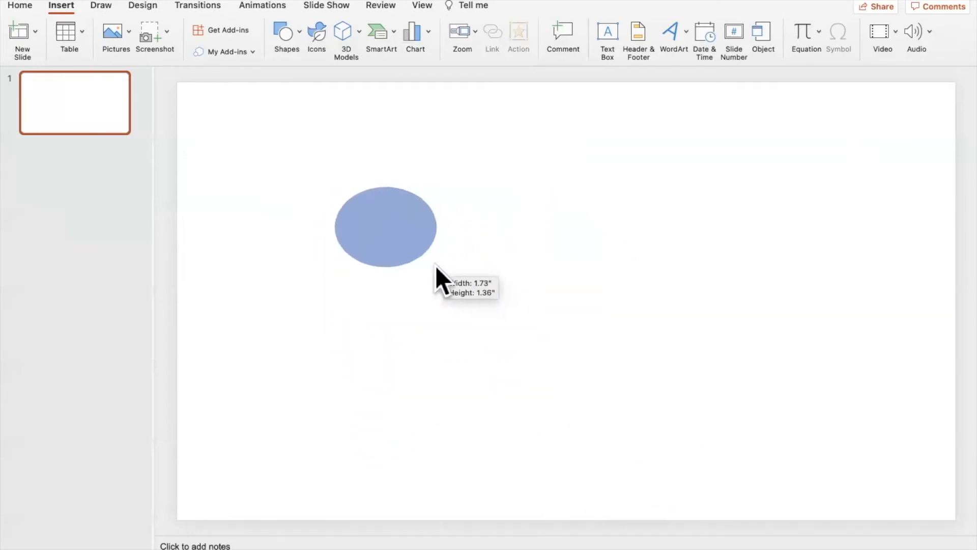
# Step: Resize the oval to a near circle about 1.65" high and 1.61" wide, placed near the slide's lower-left corner
pyautogui.moveTo(384, 227); pyautogui.dragTo(347, 303)
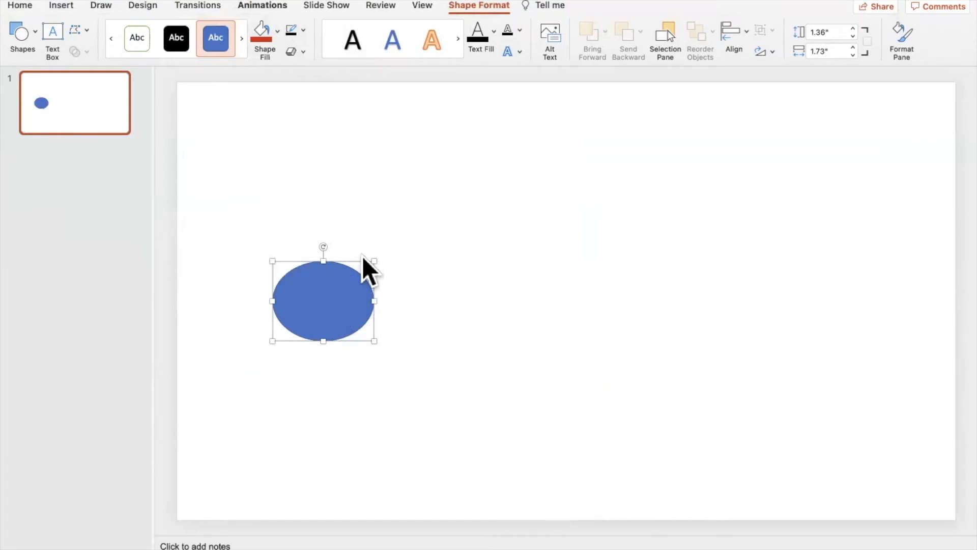
pyautogui.moveTo(374, 259); pyautogui.dragTo(301, 303)
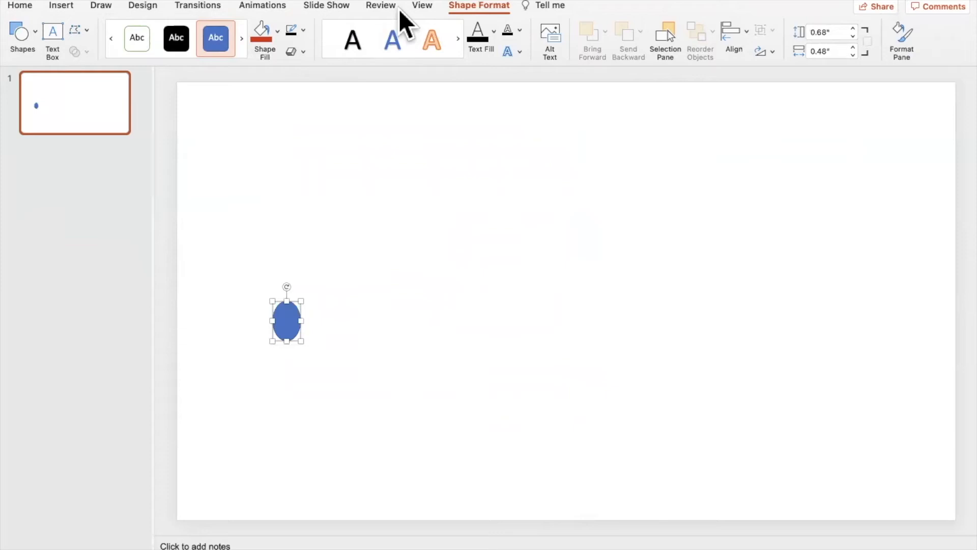
pyautogui.moveTo(288, 319); pyautogui.dragTo(339, 335)
pyautogui.moveTo(292, 385); pyautogui.dragTo(260, 434)
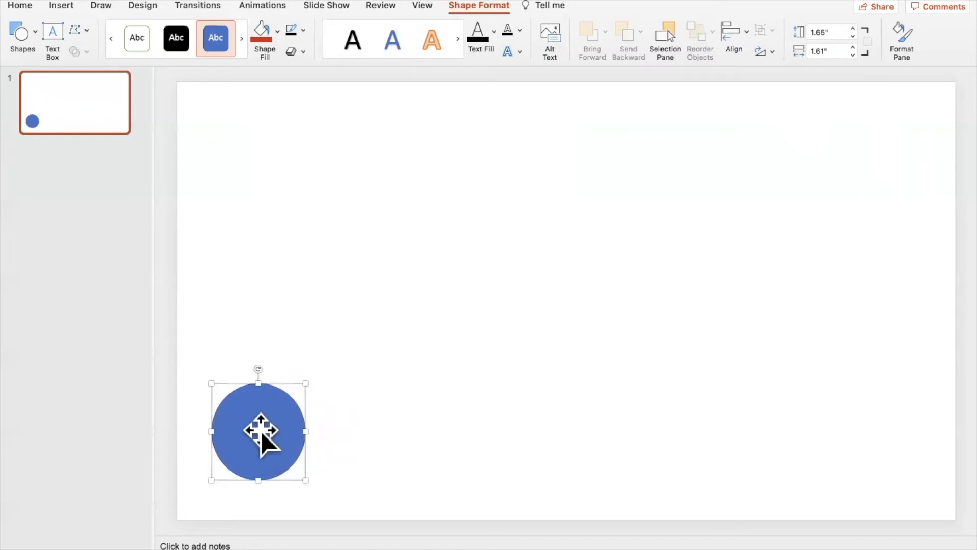
# Step: Copy slide 1 with its blue circle and paste the copy directly after it
pyautogui.click(59, 239)
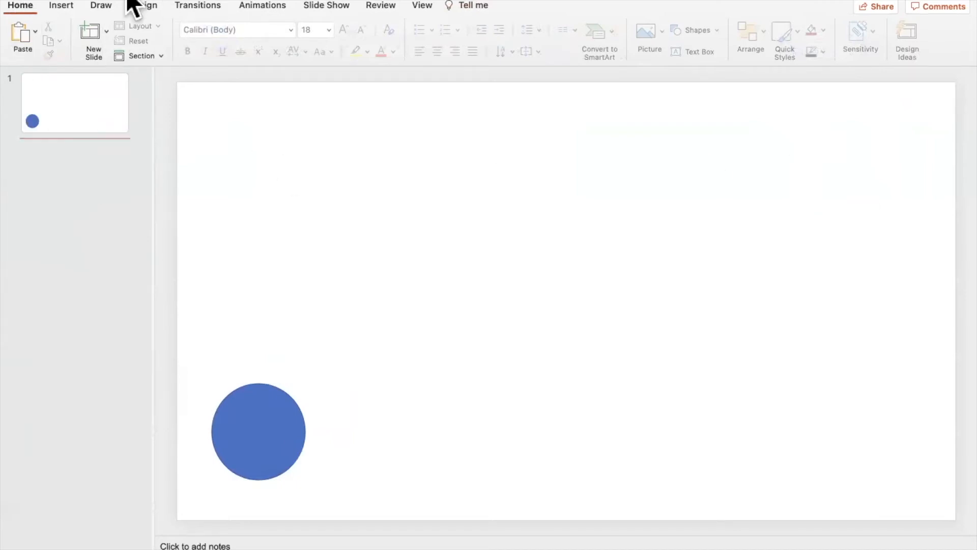
pyautogui.moveTo(64, 0)
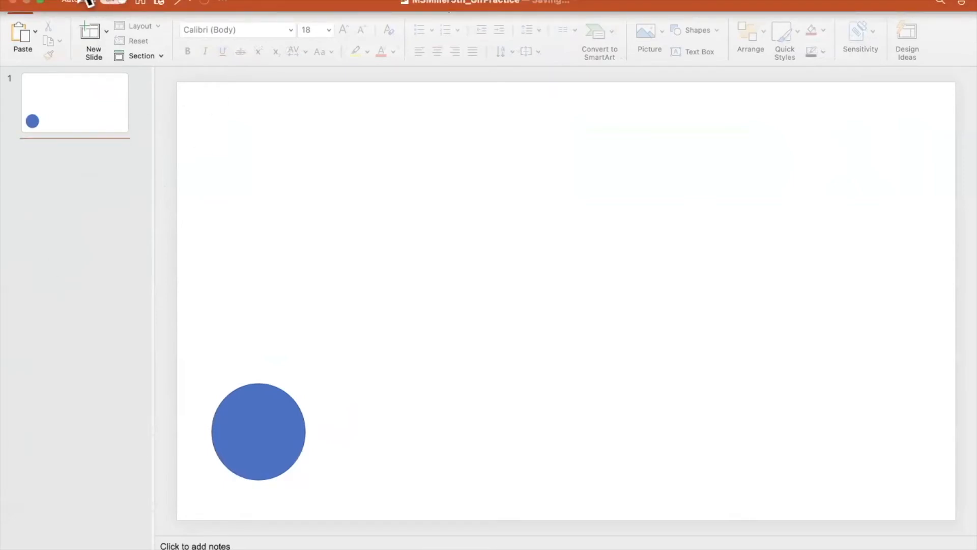
pyautogui.click(67, 111)
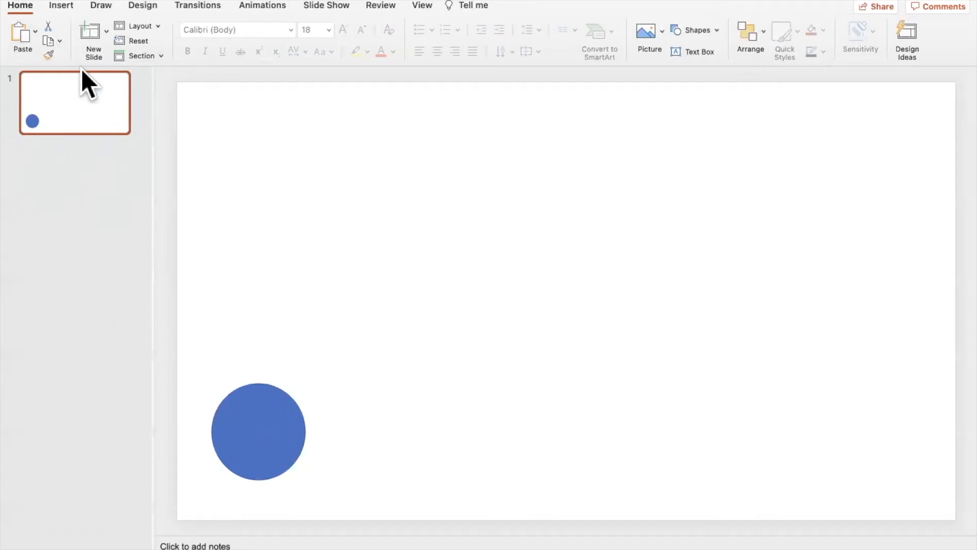
pyautogui.click(73, 162)
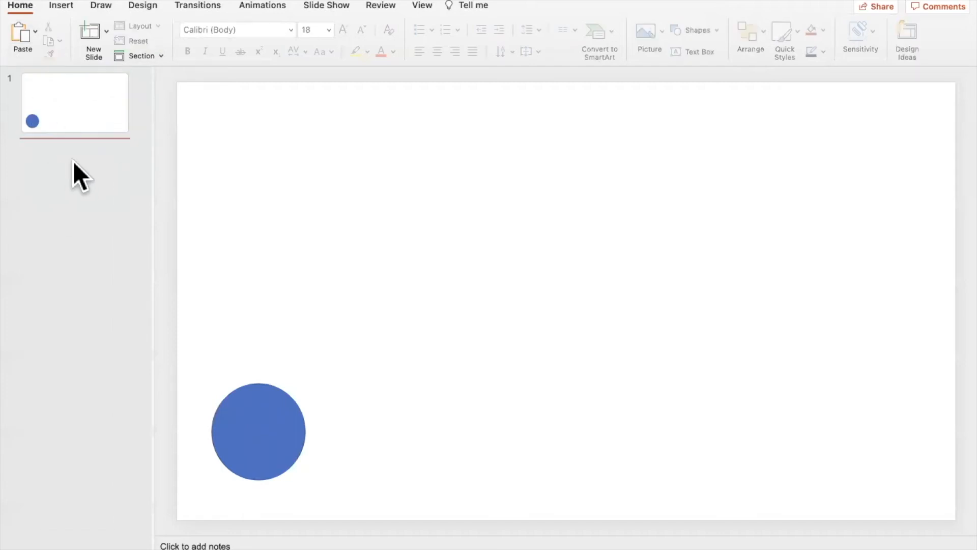
pyautogui.click(51, 93)
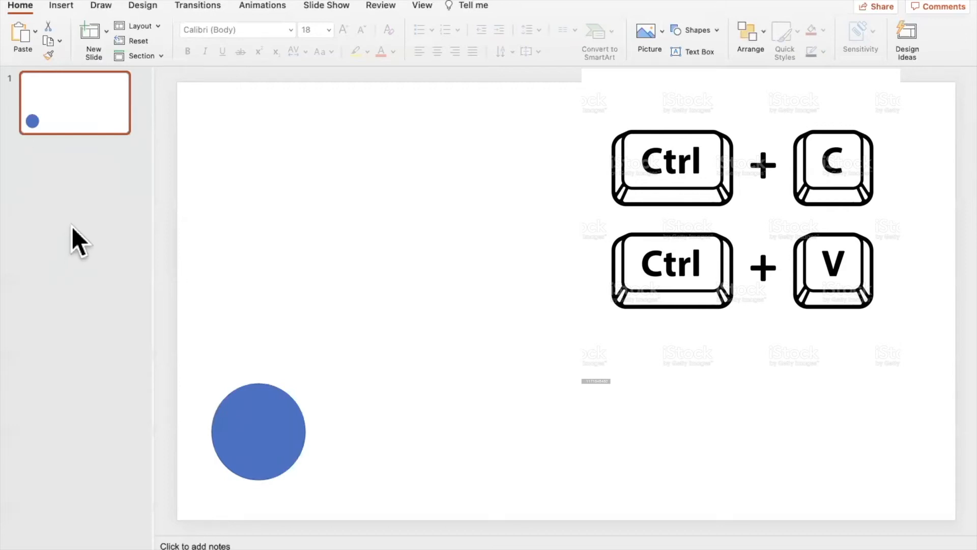
pyautogui.click(71, 169)
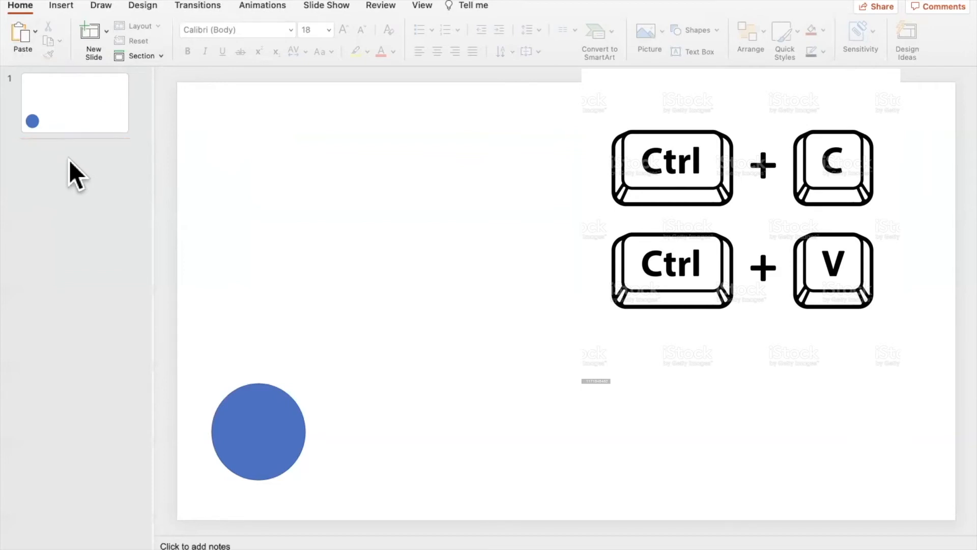
pyautogui.press('super+v')
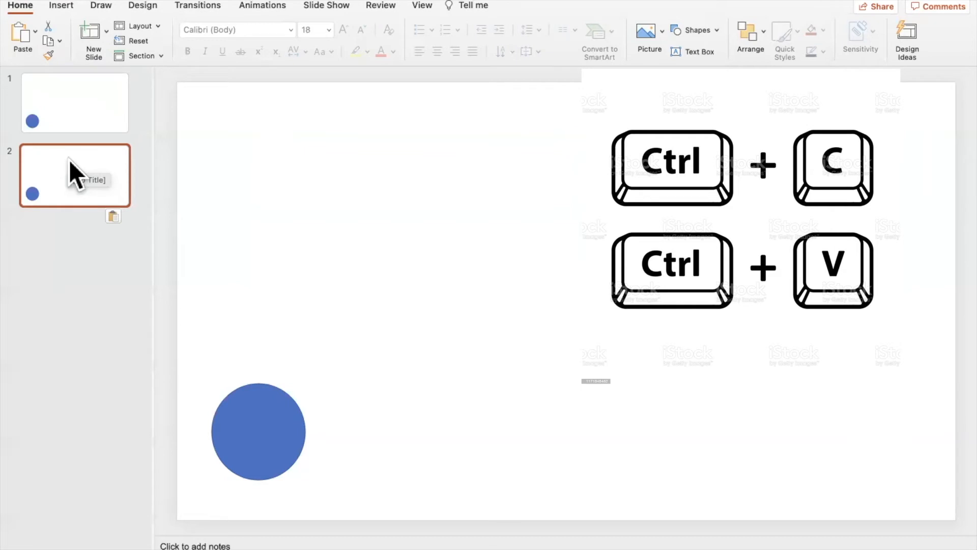
pyautogui.click(256, 437)
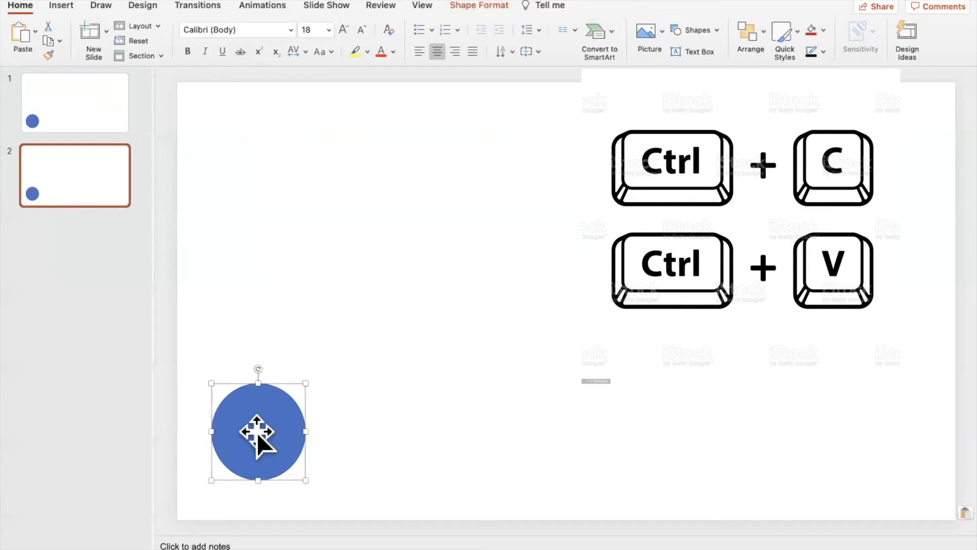
pyautogui.click(354, 351)
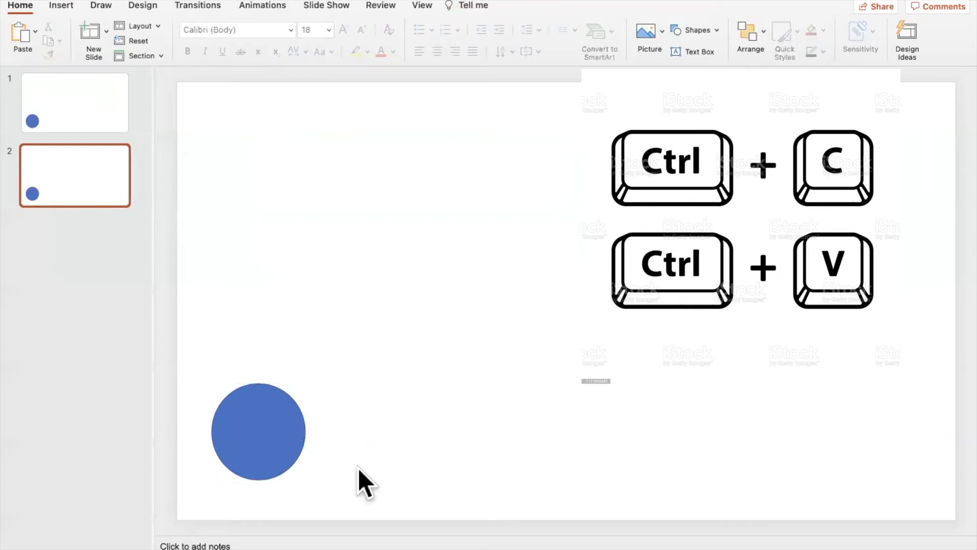
pyautogui.press('super+v')
pyautogui.moveTo(248, 448); pyautogui.dragTo(359, 368)
pyautogui.press('Delete')
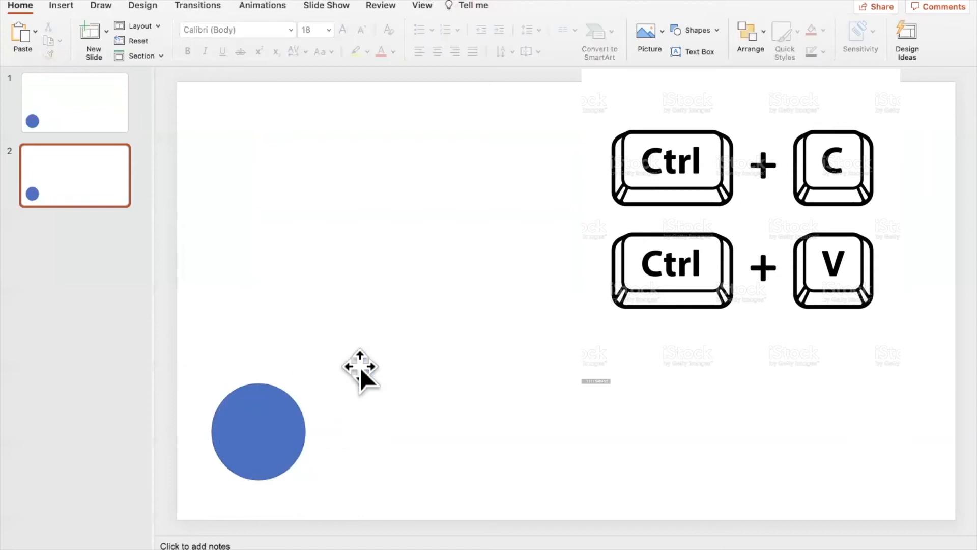
# Step: Paste further copies of the circle slide after slide 2 to reach nine slides
pyautogui.click(58, 105)
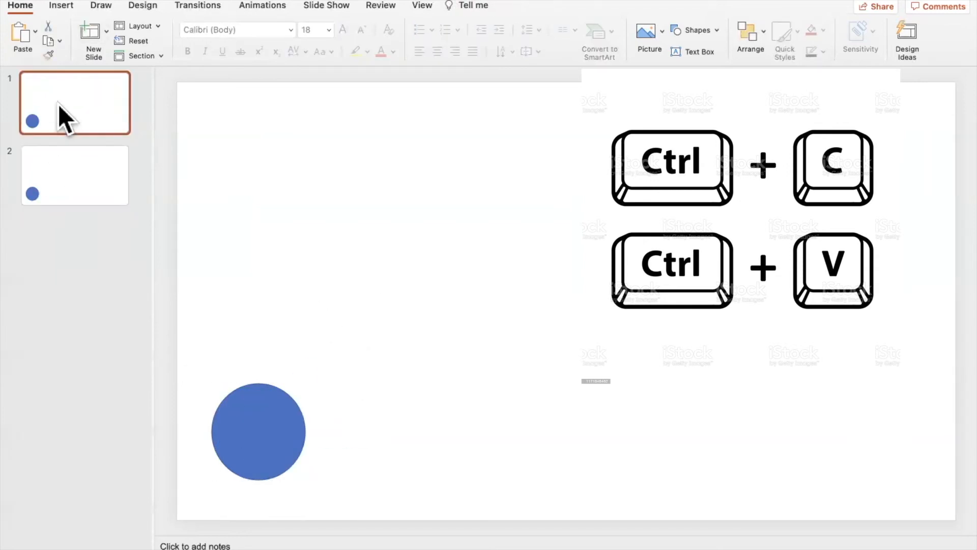
pyautogui.click(51, 171)
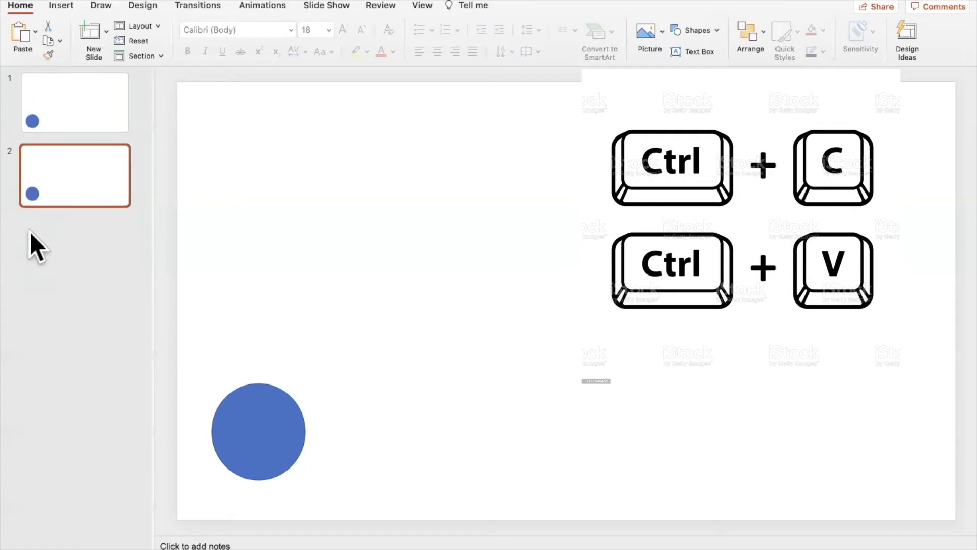
pyautogui.click(58, 222)
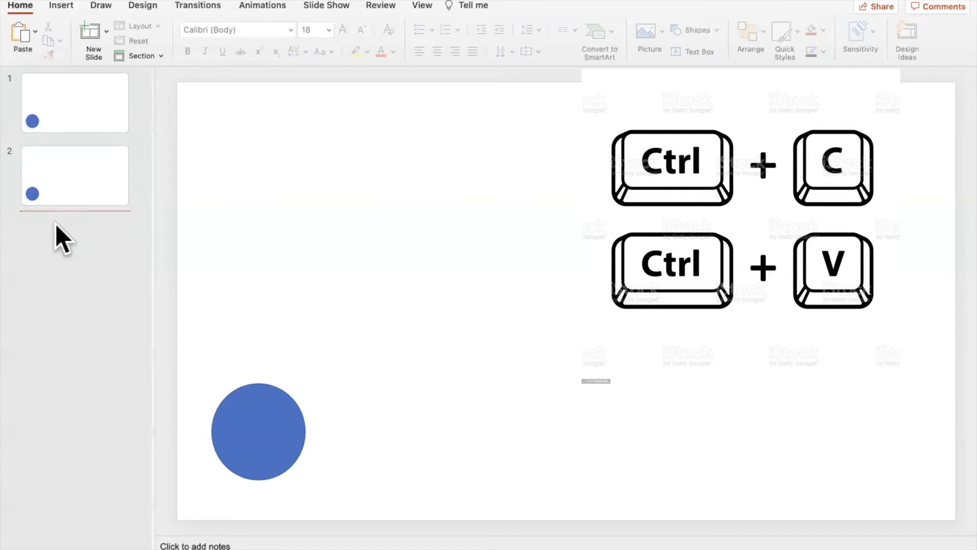
pyautogui.press('super+v')
pyautogui.press('super+v')
pyautogui.press('super+v')
pyautogui.press('super+v')
pyautogui.press('super+v')
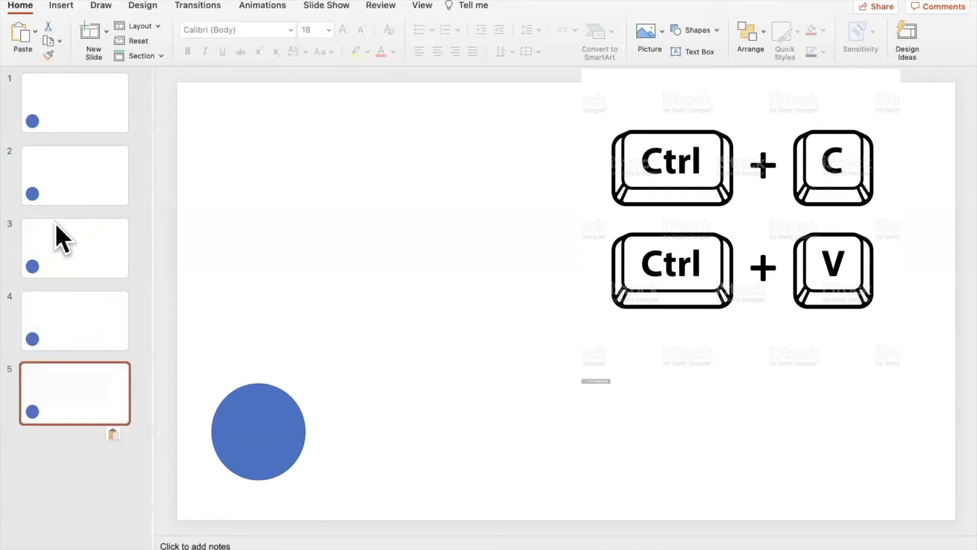
pyautogui.press('super+v')
pyautogui.press('super+v')
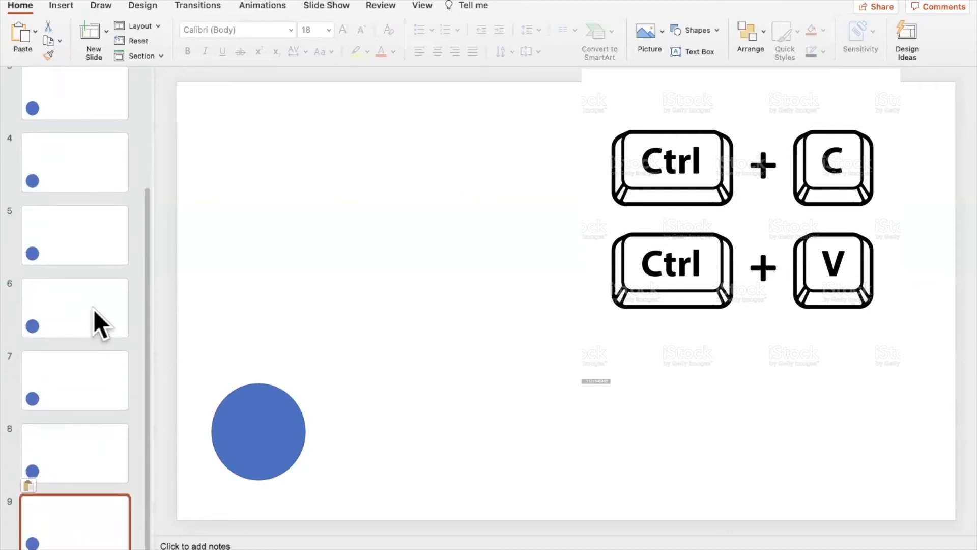
# Step: Move the circle on slide 1 slightly closer to the slide's lower-left corner and fill it with light purple
pyautogui.scroll(5, 135, 321)
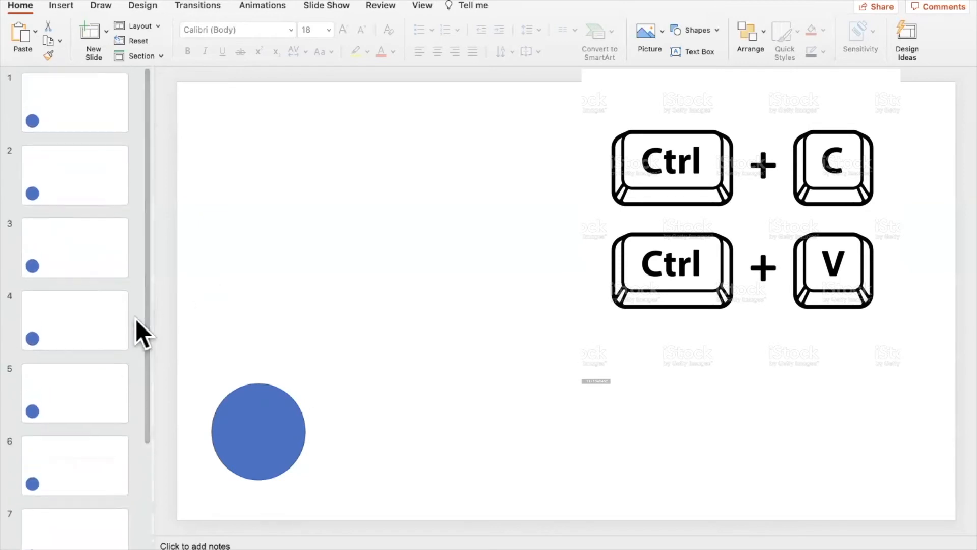
pyautogui.click(75, 117)
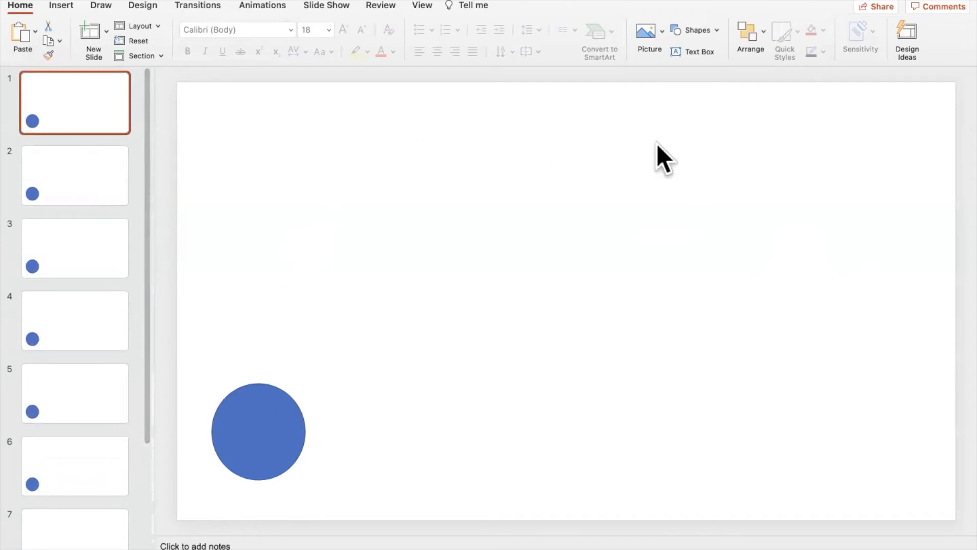
pyautogui.moveTo(258, 406); pyautogui.dragTo(557, 89)
pyautogui.moveTo(901, 195); pyautogui.dragTo(252, 421)
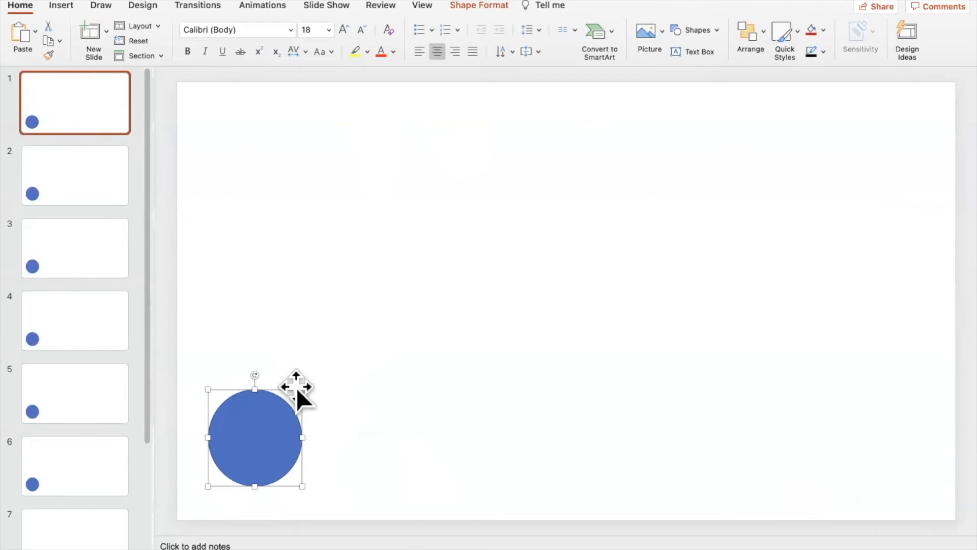
pyautogui.moveTo(255, 435)
pyautogui.mouseDown()
pyautogui.moveTo(253, 395)
pyautogui.moveTo(372, 197)
pyautogui.moveTo(631, 395)
pyautogui.moveTo(307, 418)
pyautogui.moveTo(252, 442)
pyautogui.moveTo(269, 441)
pyautogui.mouseUp()
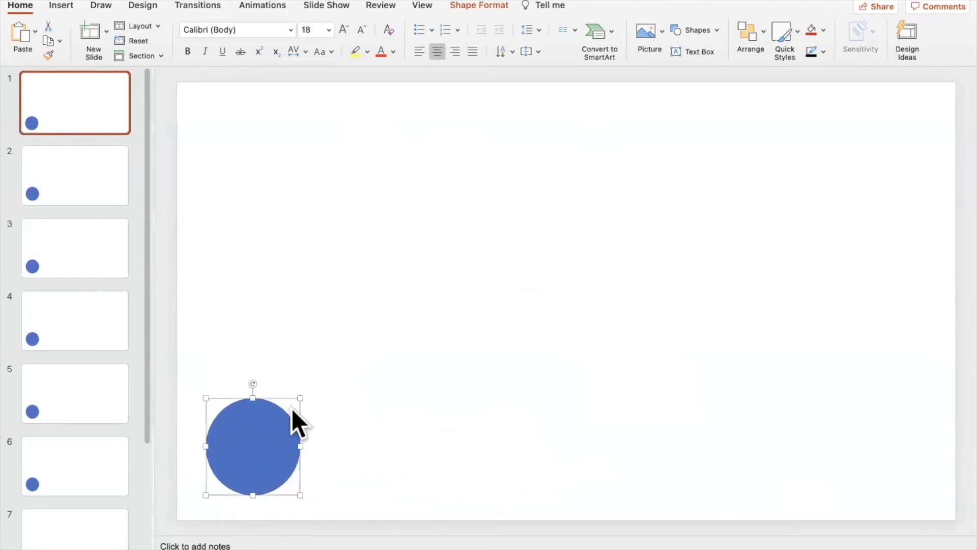
pyautogui.moveTo(303, 397)
pyautogui.mouseDown()
pyautogui.moveTo(457, 275)
pyautogui.moveTo(285, 377)
pyautogui.moveTo(294, 406)
pyautogui.moveTo(280, 421)
pyautogui.moveTo(300, 398)
pyautogui.mouseUp()
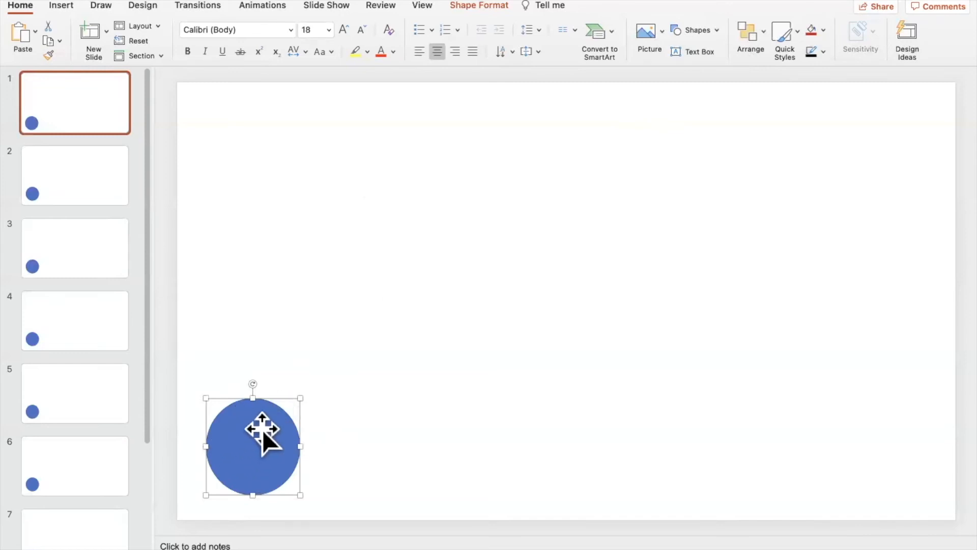
pyautogui.click(824, 31)
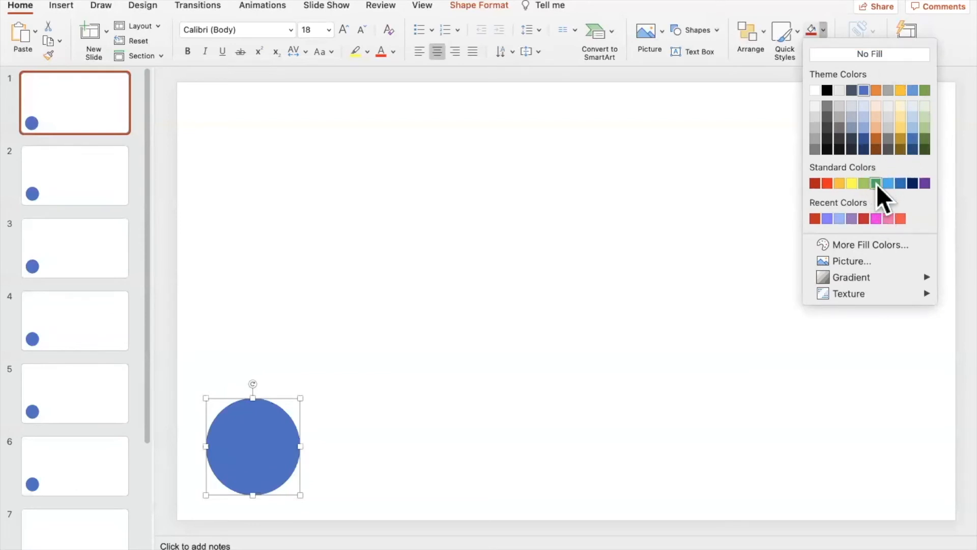
pyautogui.click(926, 183)
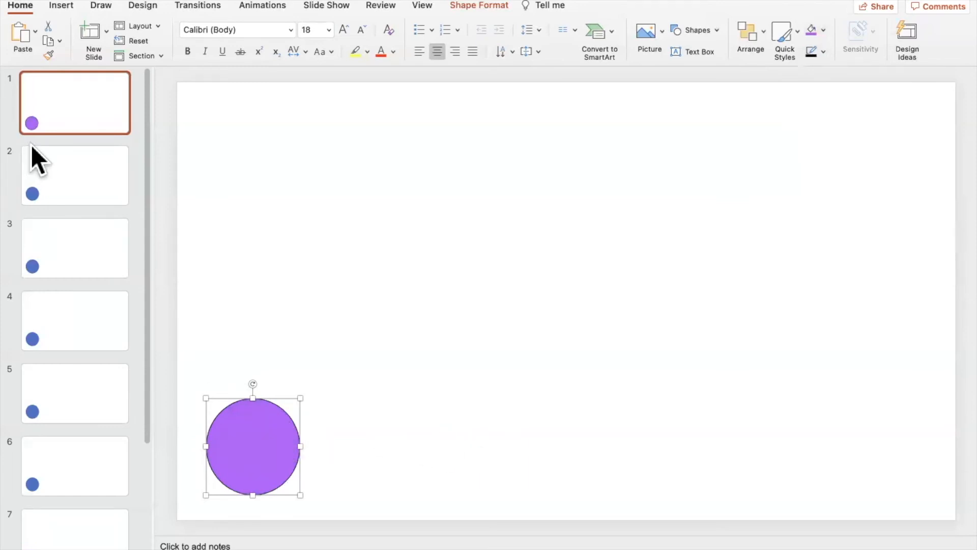
# Step: On slide 2, move the circle slightly up and to the right and give it a slightly darker custom purple fill
pyautogui.click(66, 178)
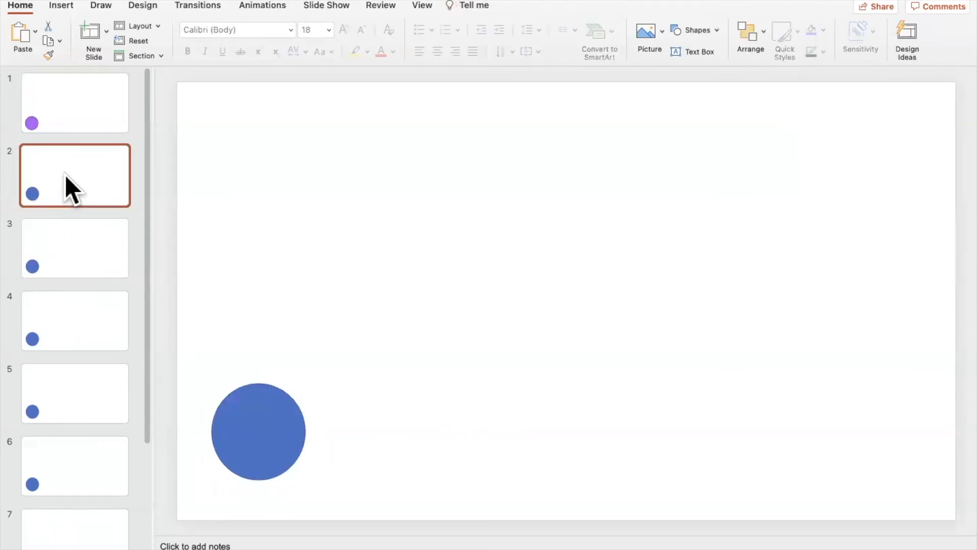
pyautogui.click(255, 427)
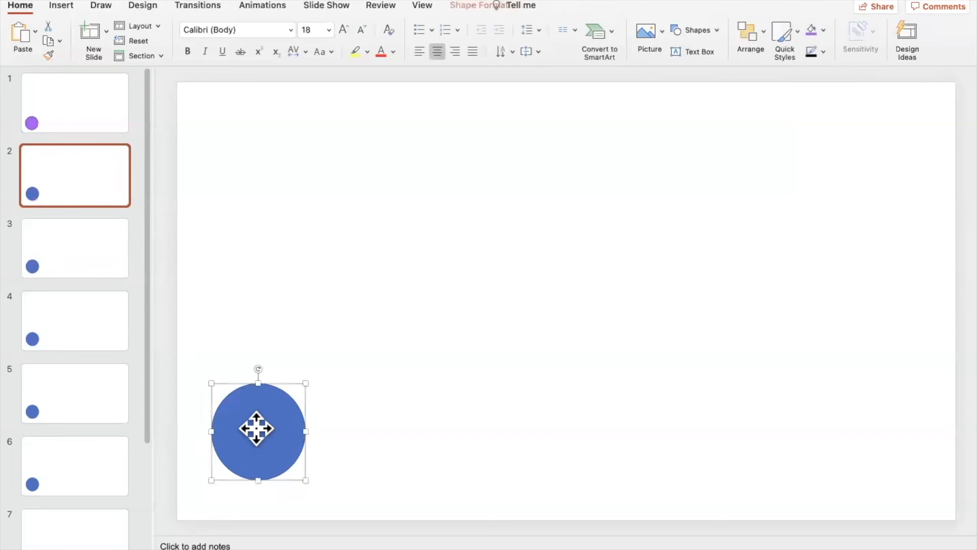
pyautogui.moveTo(256, 427); pyautogui.dragTo(278, 386)
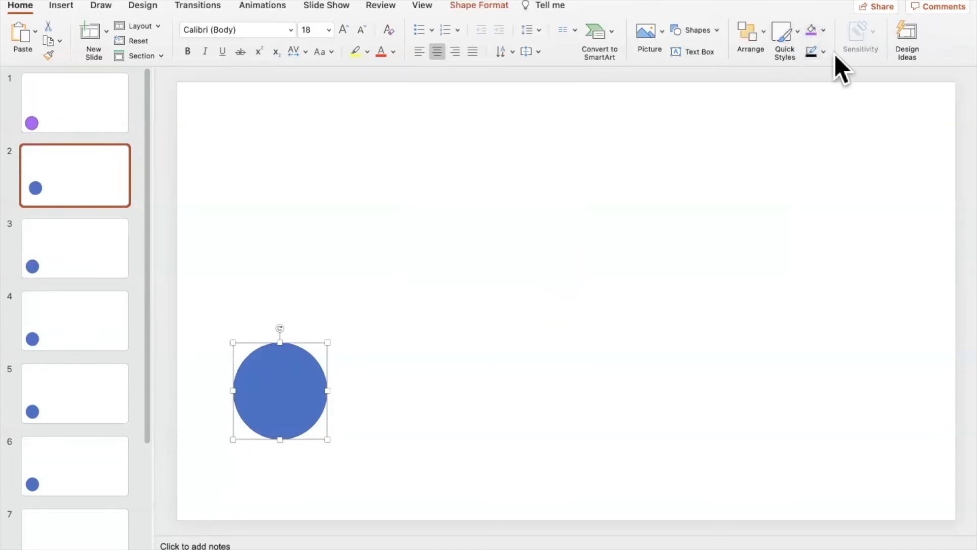
pyautogui.click(816, 32)
pyautogui.click(823, 30)
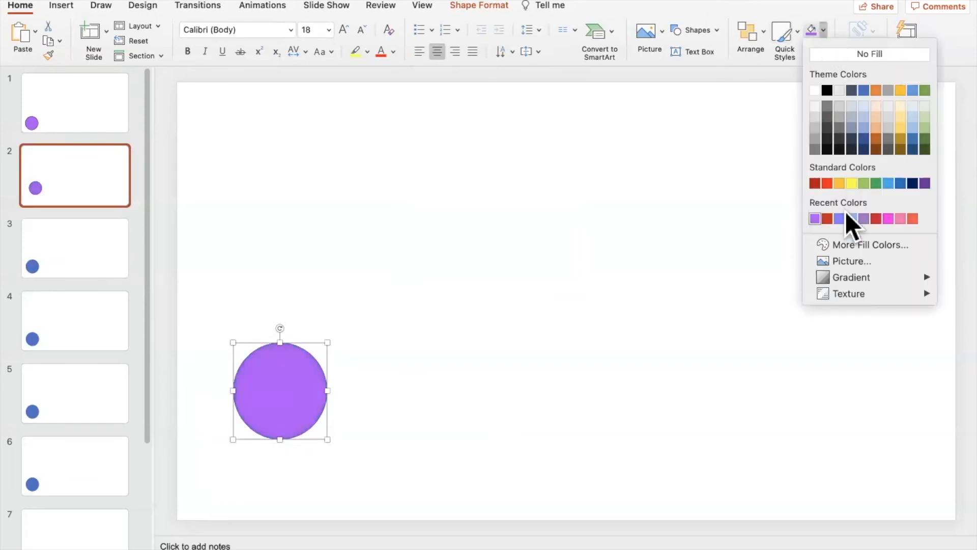
pyautogui.click(866, 244)
pyautogui.click(529, 288)
# Step: On slide 3, move the circle to about mid-height, a quarter of the way across, and fill it with a darker purple
pyautogui.click(69, 249)
pyautogui.moveTo(276, 428); pyautogui.dragTo(408, 286)
pyautogui.click(817, 30)
pyautogui.click(824, 31)
pyautogui.click(787, 246)
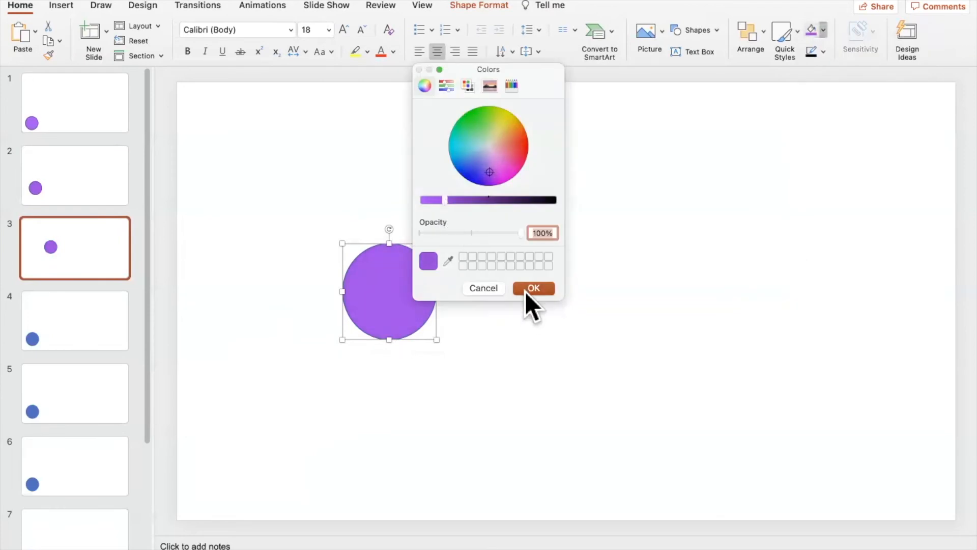
pyautogui.click(525, 289)
# Step: On slide 4, move the circle further up and right along the arc and apply a darker custom purple fill
pyautogui.click(71, 322)
pyautogui.moveTo(247, 442); pyautogui.dragTo(461, 211)
pyautogui.click(824, 31)
pyautogui.click(788, 246)
pyautogui.click(528, 288)
# Step: On slide 5, place the circle at the top centre of the slide and fill it with a custom purple at 100% opacity
pyautogui.click(71, 393)
pyautogui.moveTo(250, 440); pyautogui.dragTo(555, 148)
pyautogui.click(824, 30)
pyautogui.click(847, 244)
pyautogui.press('Escape')
pyautogui.click(811, 30)
pyautogui.click(824, 31)
pyautogui.click(847, 245)
pyautogui.moveTo(454, 200); pyautogui.dragTo(460, 200)
pyautogui.moveTo(521, 234); pyautogui.dragTo(509, 234)
pyautogui.click(534, 288)
# Step: On slide 6, move the circle right of centre in the upper part and fill it with deeper purple at 100% opacity
pyautogui.click(75, 466)
pyautogui.moveTo(259, 439); pyautogui.dragTo(678, 185)
pyautogui.click(812, 31)
pyautogui.click(823, 30)
pyautogui.click(847, 245)
pyautogui.moveTo(460, 200); pyautogui.dragTo(466, 200)
pyautogui.moveTo(522, 233); pyautogui.dragTo(507, 234)
pyautogui.moveTo(466, 200); pyautogui.dragTo(471, 201)
pyautogui.moveTo(507, 234); pyautogui.dragTo(523, 234)
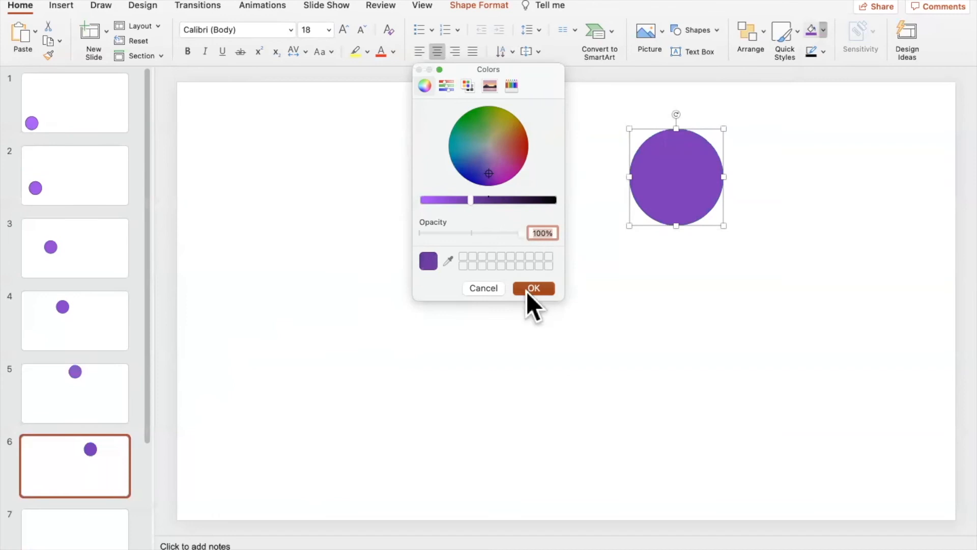
pyautogui.click(528, 290)
# Step: On slide 7, move the circle down and right along the arc, about three quarters across, and fill it with a darker custom purple
pyautogui.click(75, 529)
pyautogui.click(270, 443)
pyautogui.moveTo(270, 443); pyautogui.dragTo(785, 255)
pyautogui.click(823, 30)
pyautogui.click(856, 245)
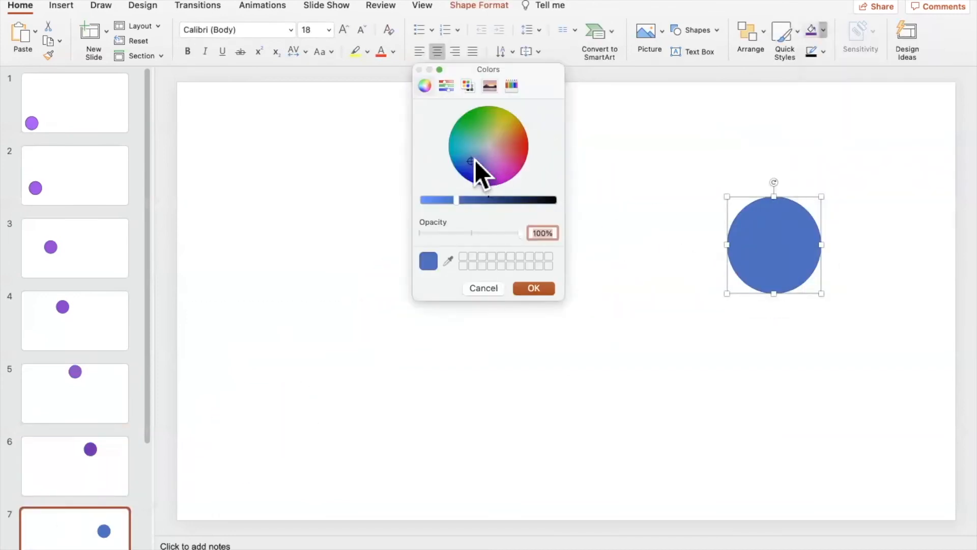
pyautogui.moveTo(493, 172); pyautogui.dragTo(488, 172)
pyautogui.click(534, 288)
pyautogui.moveTo(457, 200); pyautogui.dragTo(489, 201)
pyautogui.click(823, 31)
pyautogui.click(855, 245)
pyautogui.click(533, 289)
# Step: On slide 8, apply a darker custom purple fill to the circle and move it near the right edge, just below mid-height
pyautogui.scroll(-1, 836, 132)
pyautogui.click(259, 431)
pyautogui.click(810, 29)
pyautogui.click(823, 31)
pyautogui.click(855, 246)
pyautogui.click(522, 288)
pyautogui.moveTo(252, 426); pyautogui.dragTo(837, 344)
# Step: On slide 9, fill the circle with the darkest custom purple of the sequence and move it to the slide's bottom-right corner
pyautogui.click(79, 532)
pyautogui.click(264, 434)
pyautogui.click(812, 30)
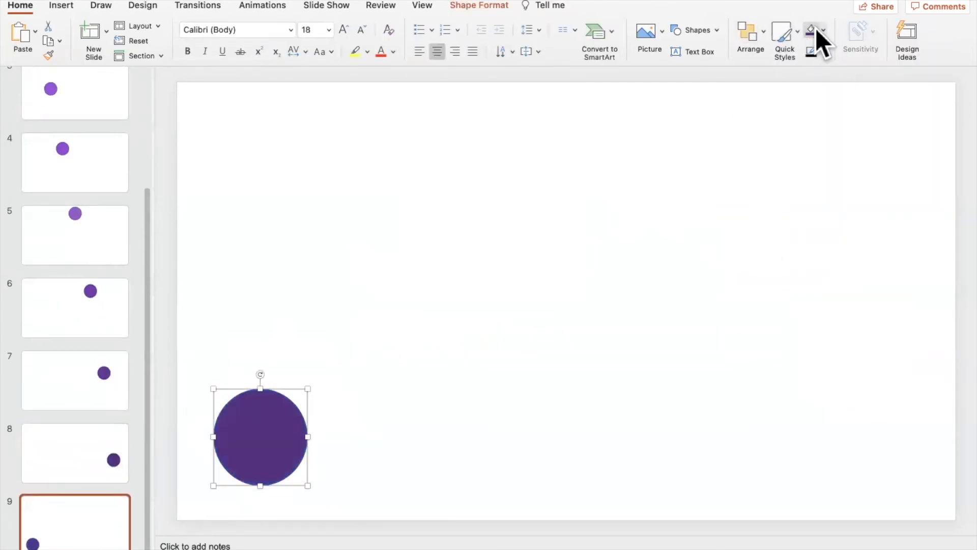
pyautogui.click(823, 31)
pyautogui.click(845, 261)
pyautogui.click(668, 332)
pyautogui.click(824, 31)
pyautogui.click(835, 244)
pyautogui.moveTo(489, 200); pyautogui.dragTo(495, 200)
pyautogui.click(539, 291)
pyautogui.moveTo(294, 438); pyautogui.dragTo(925, 451)
# Step: Review the slide sequence, play the slide show from the first slide through to the last, and exit it
pyautogui.scroll(3, 77, 322)
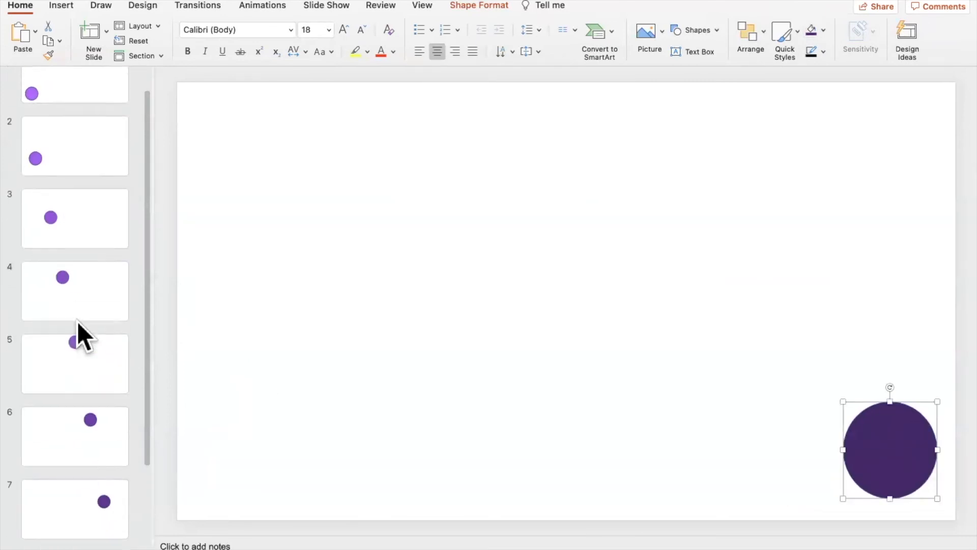
pyautogui.scroll(-3, 77, 322)
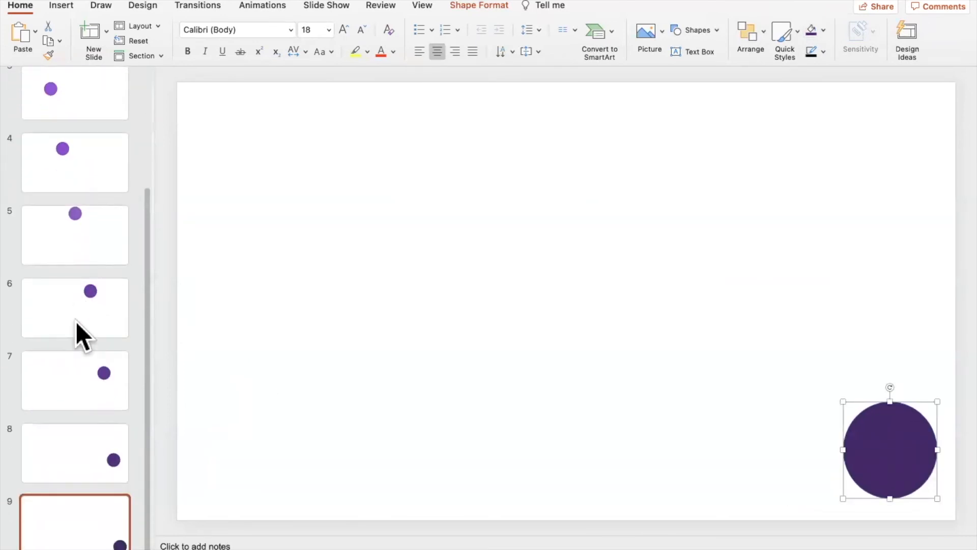
pyautogui.scroll(3, 75, 321)
pyautogui.scroll(-1, 75, 322)
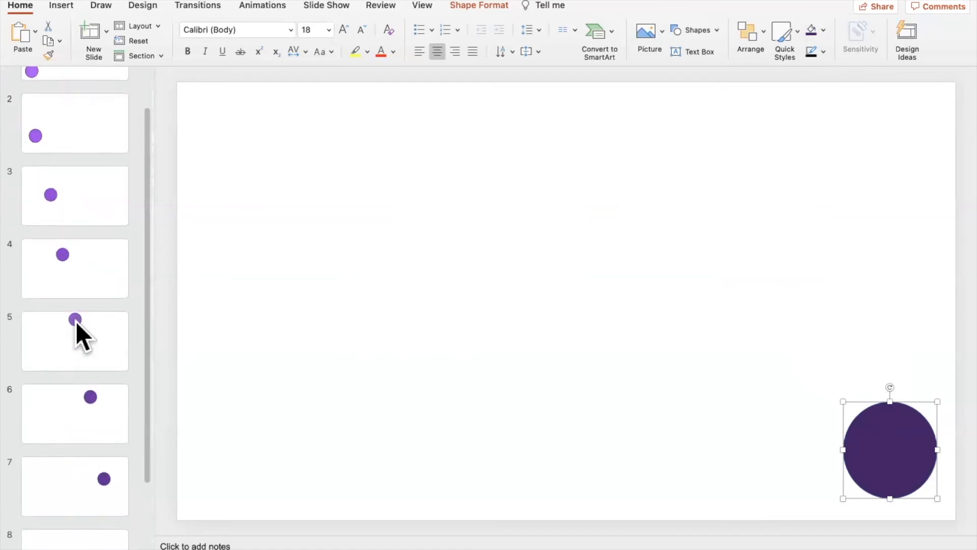
pyautogui.scroll(1, 76, 322)
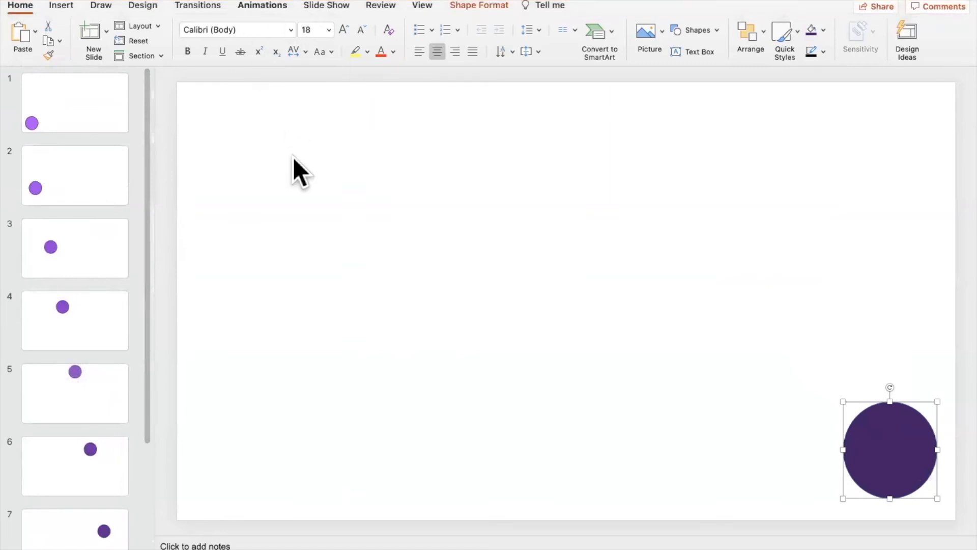
pyautogui.click(323, 6)
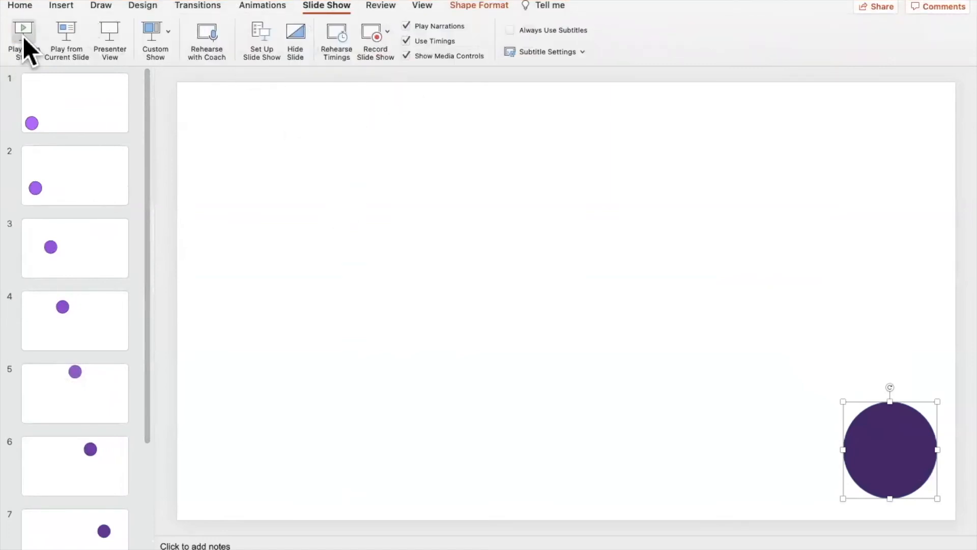
pyautogui.click(22, 36)
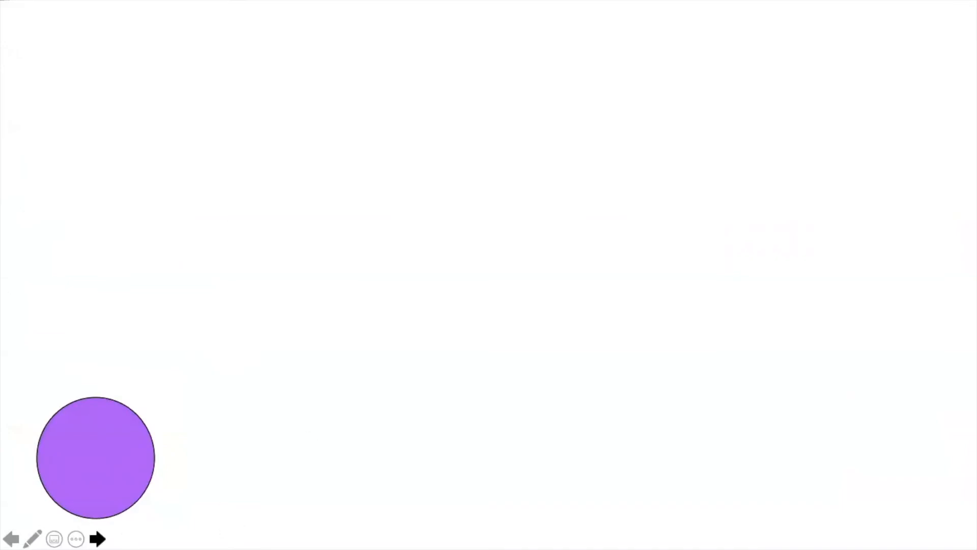
pyautogui.click(97, 539)
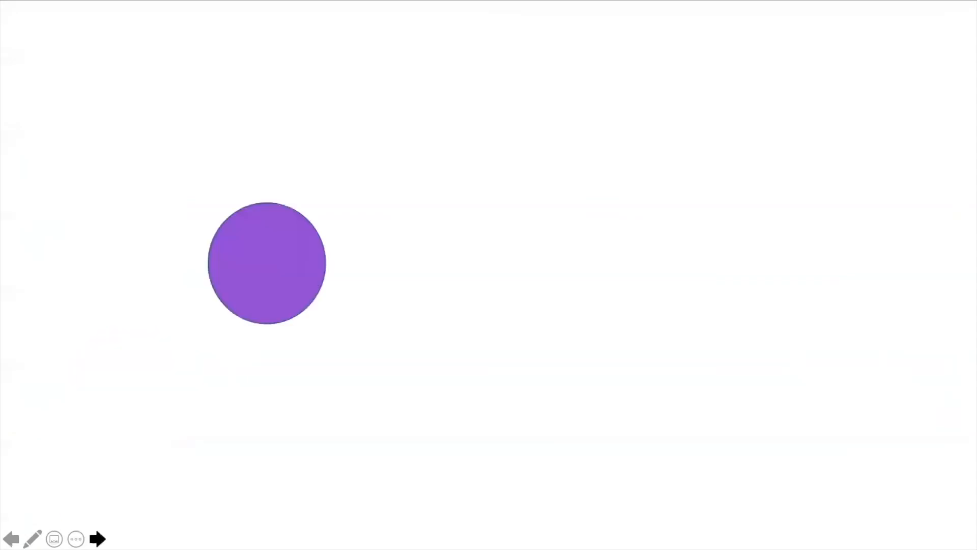
pyautogui.click(10, 538)
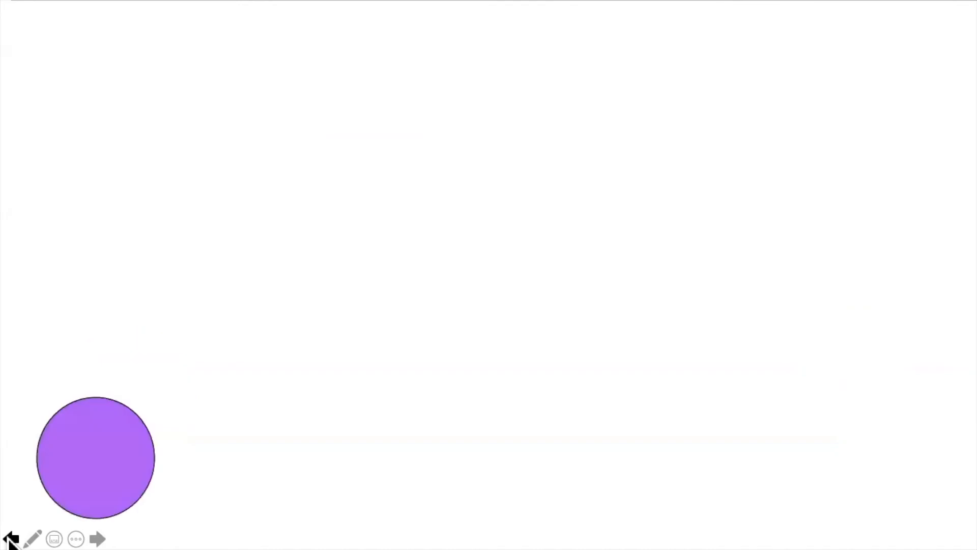
pyautogui.click(97, 538)
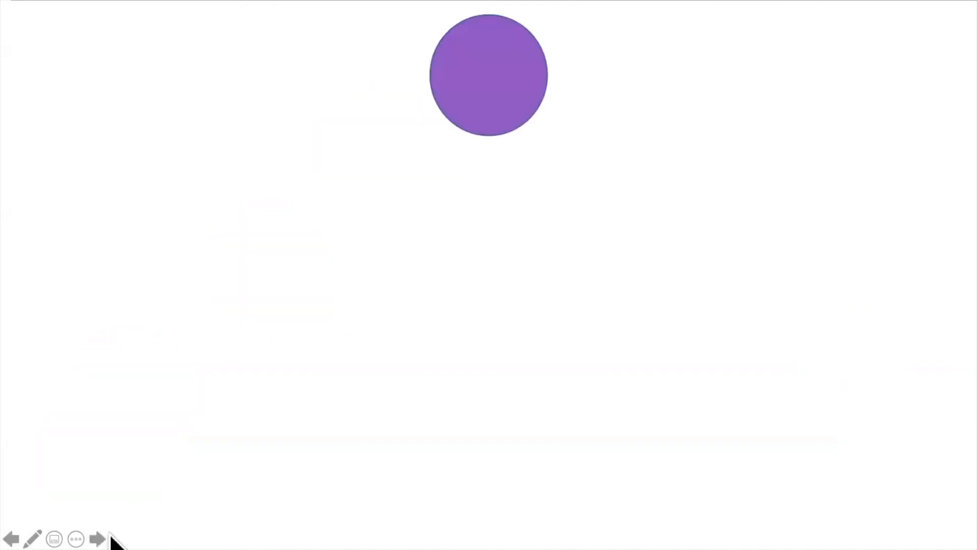
pyautogui.click(99, 538)
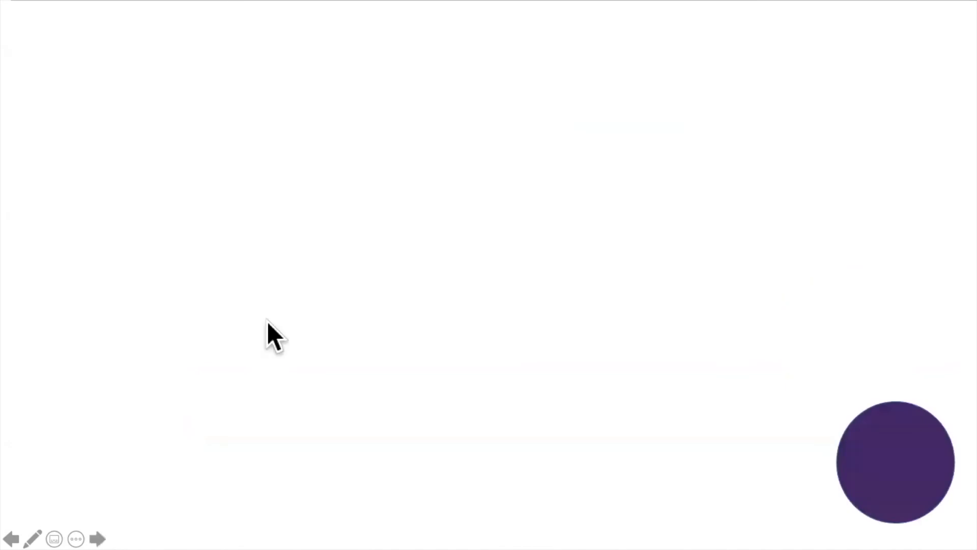
pyautogui.press('Escape')
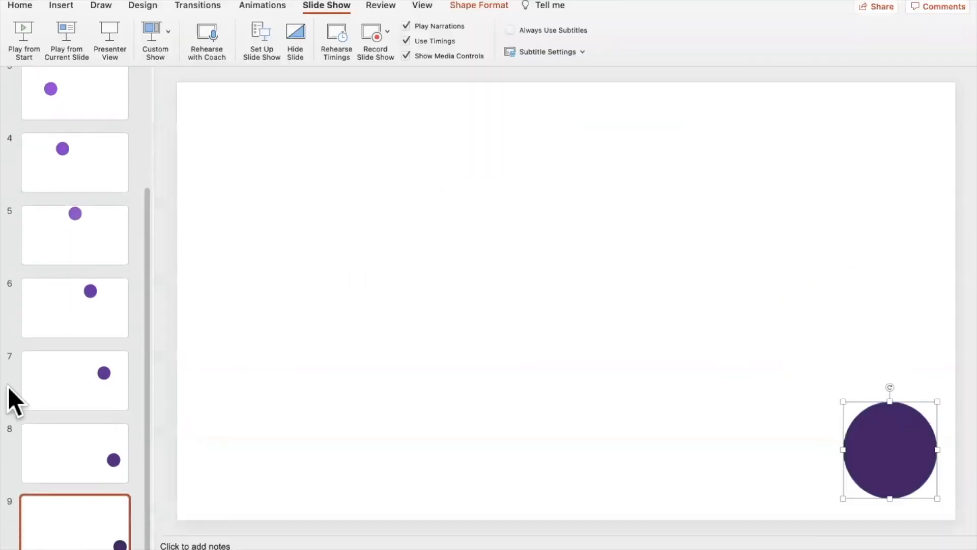
# Step: Return to slide 1 and replay the slide show from the start, advancing through the circle's frames to the end
pyautogui.scroll(5, 44, 339)
pyautogui.click(94, 92)
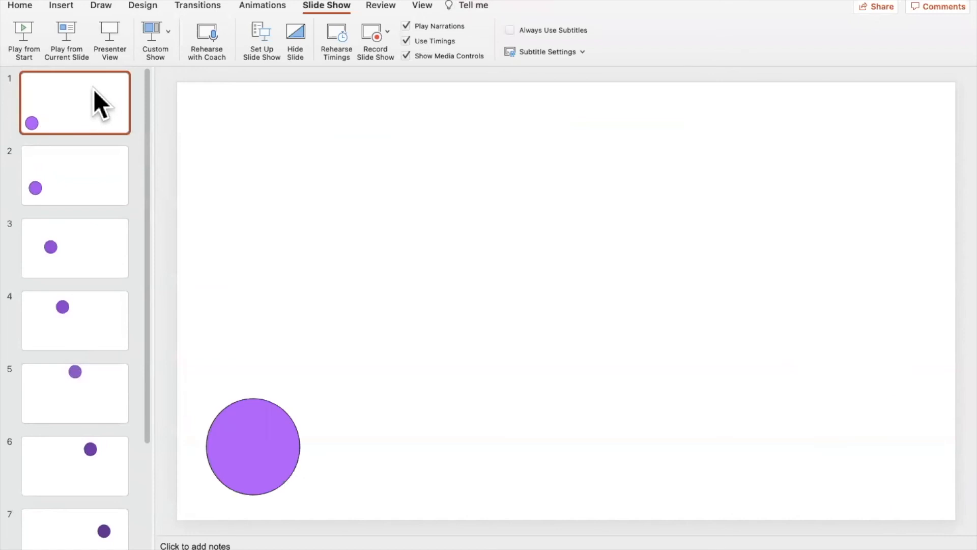
pyautogui.press('super+shift+Return')
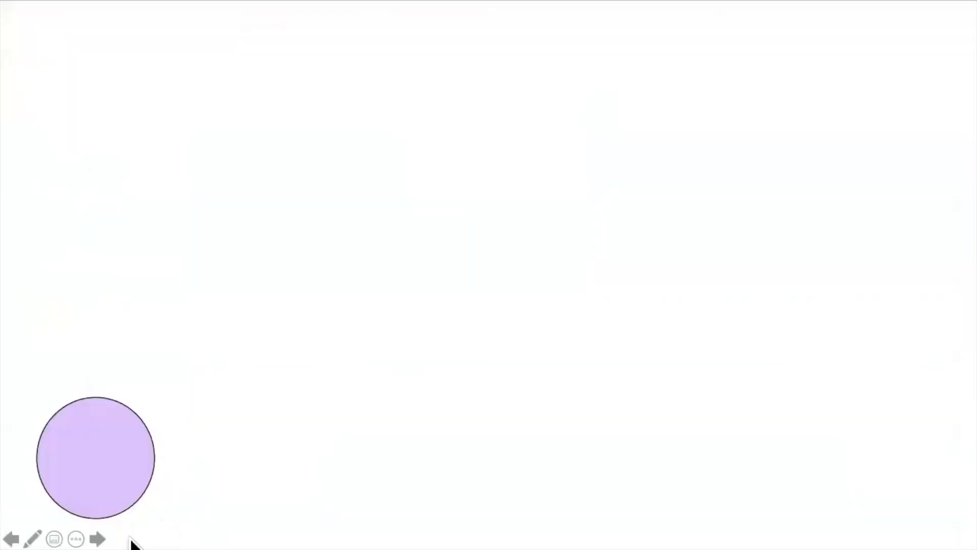
pyautogui.click(96, 539)
pyautogui.click(97, 539)
pyautogui.click(96, 540)
pyautogui.click(97, 540)
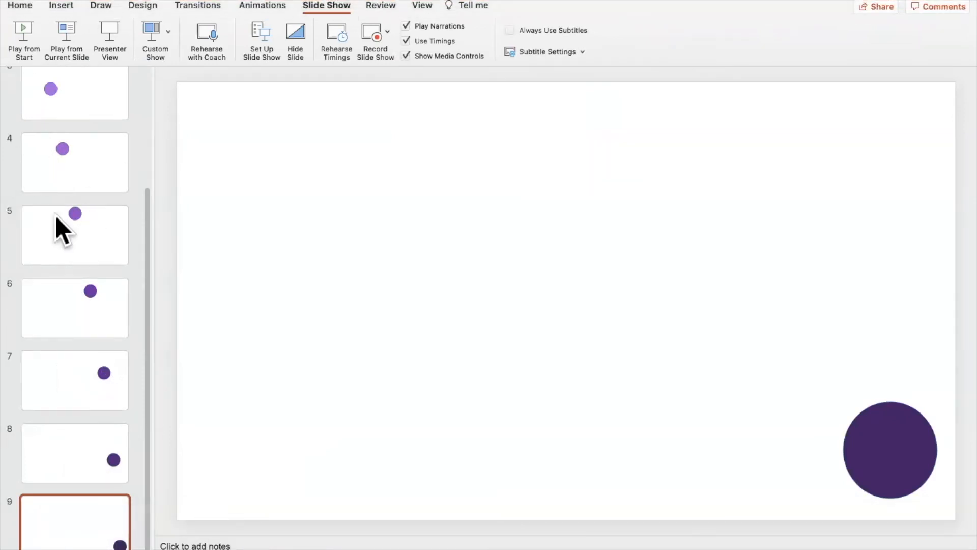
# Step: Start exporting the presentation to the Desktop with JPEG as the file format
pyautogui.scroll(5, 99, 214)
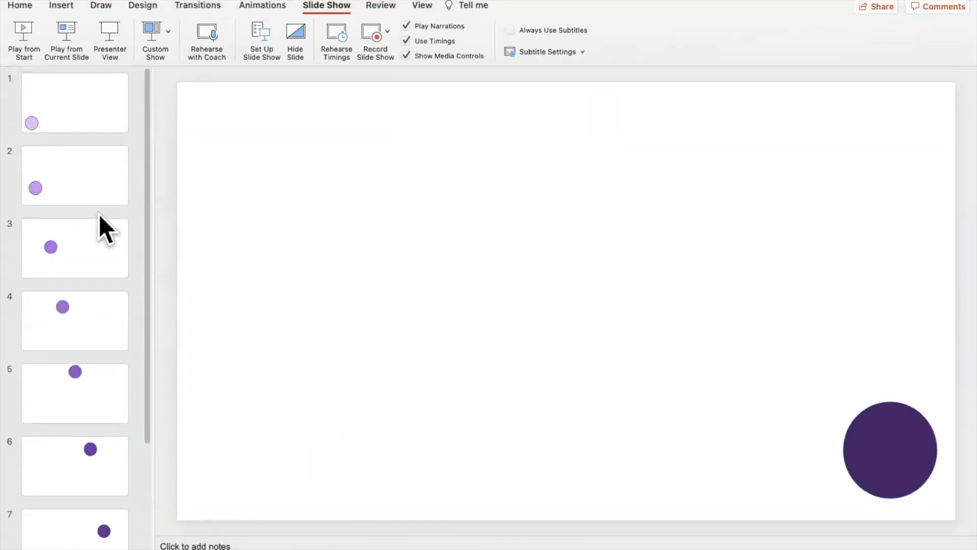
pyautogui.click(20, 4)
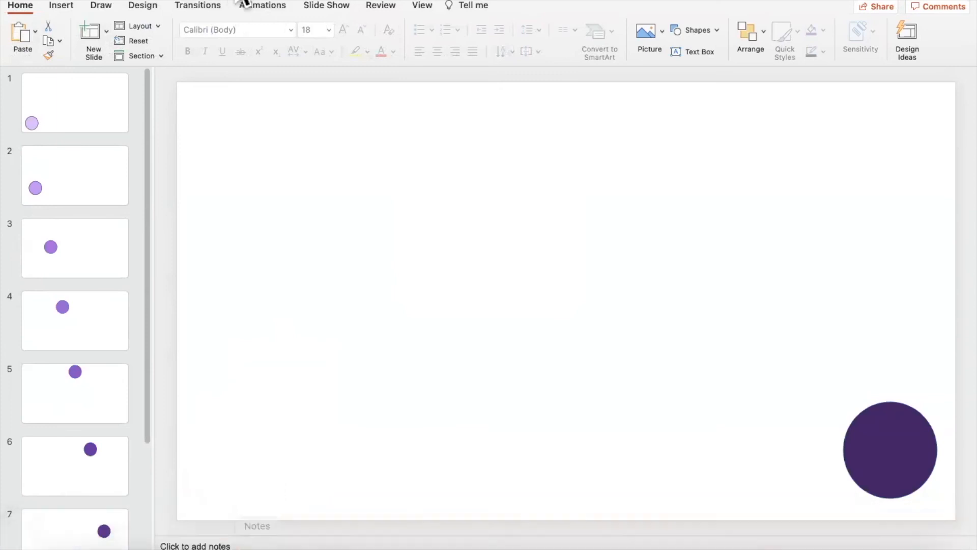
pyautogui.moveTo(243, 2)
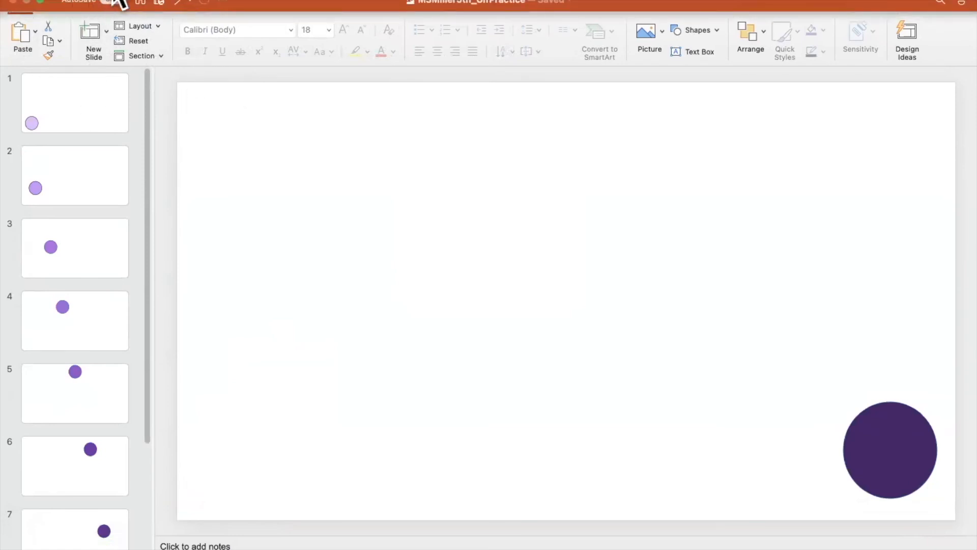
pyautogui.click(120, 2)
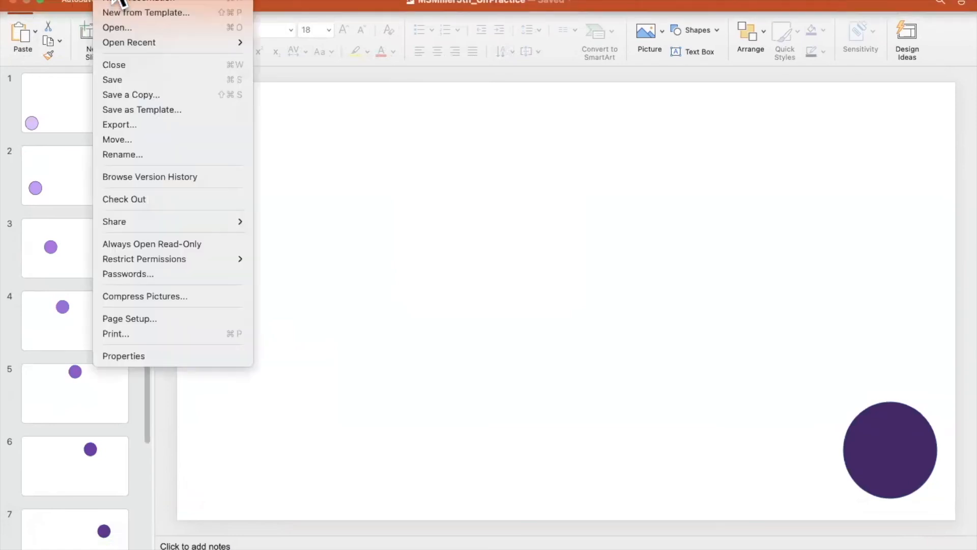
pyautogui.click(130, 124)
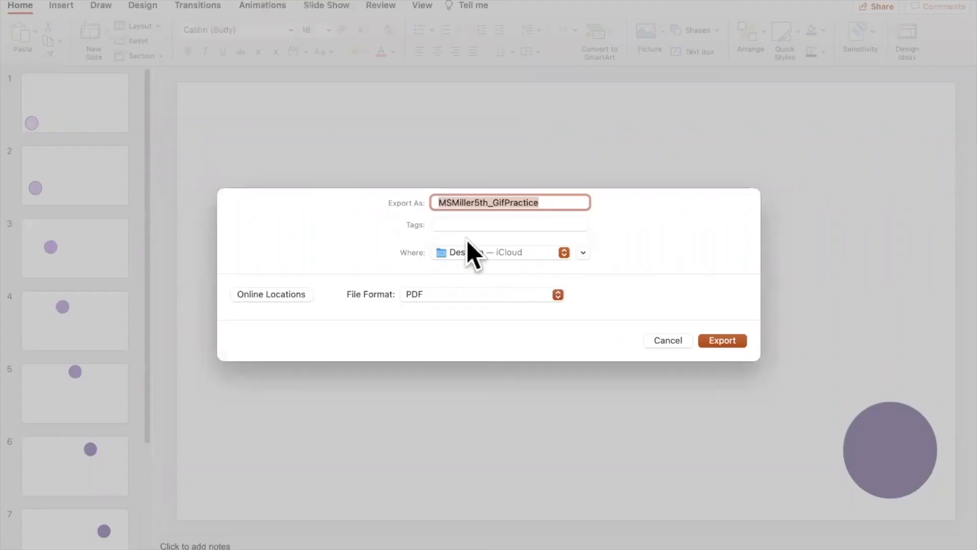
pyautogui.click(564, 249)
pyautogui.click(562, 249)
pyautogui.click(558, 295)
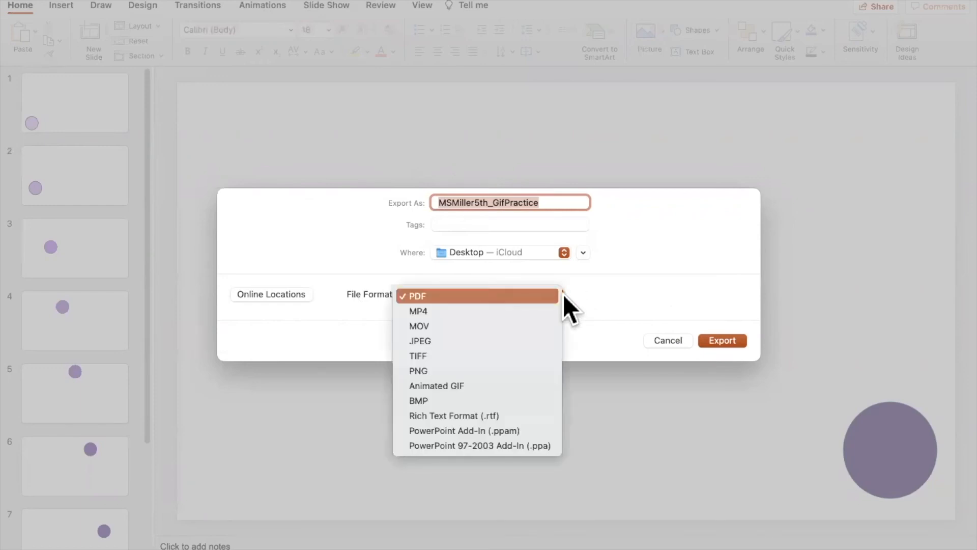
pyautogui.click(526, 338)
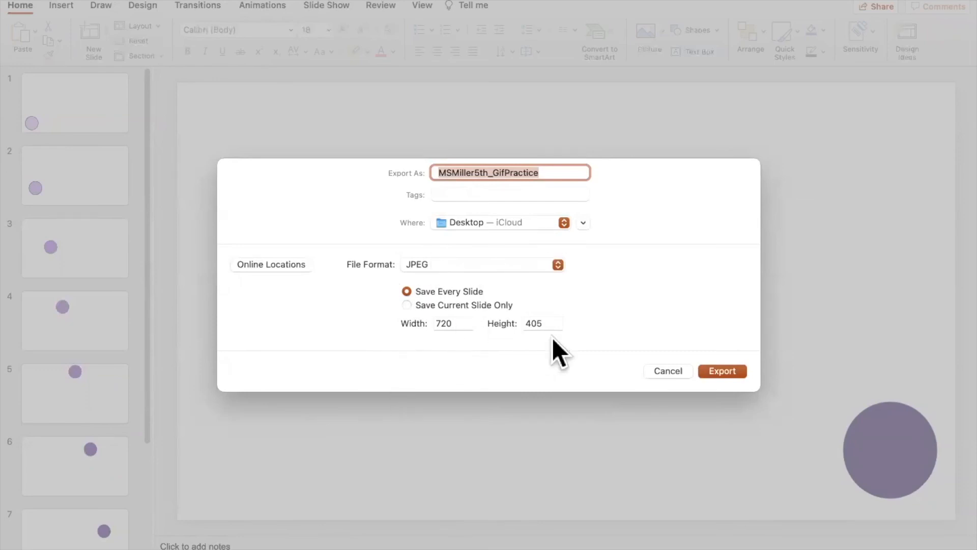
# Step: Export every slide at 720 × 405, replacing the existing folder of the same name on the Desktop
pyautogui.click(722, 370)
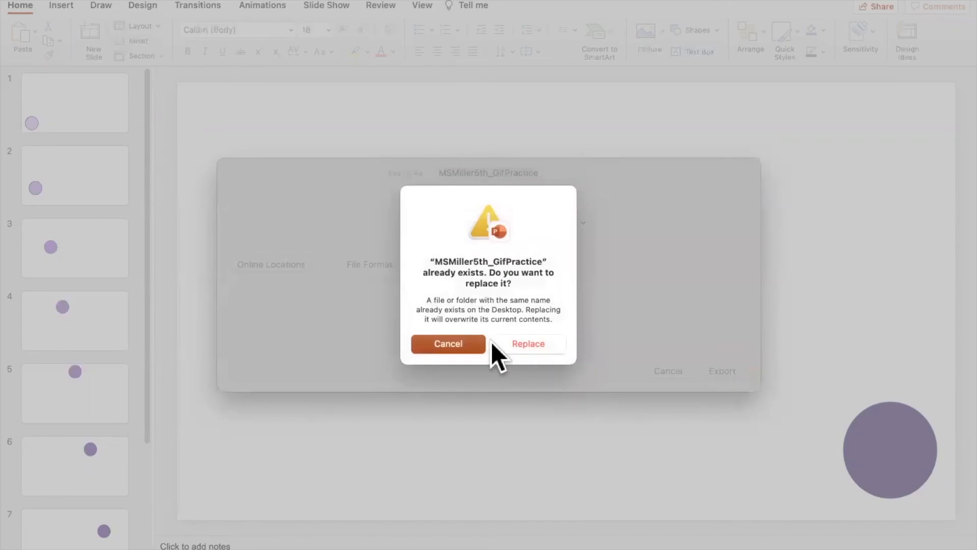
pyautogui.click(524, 345)
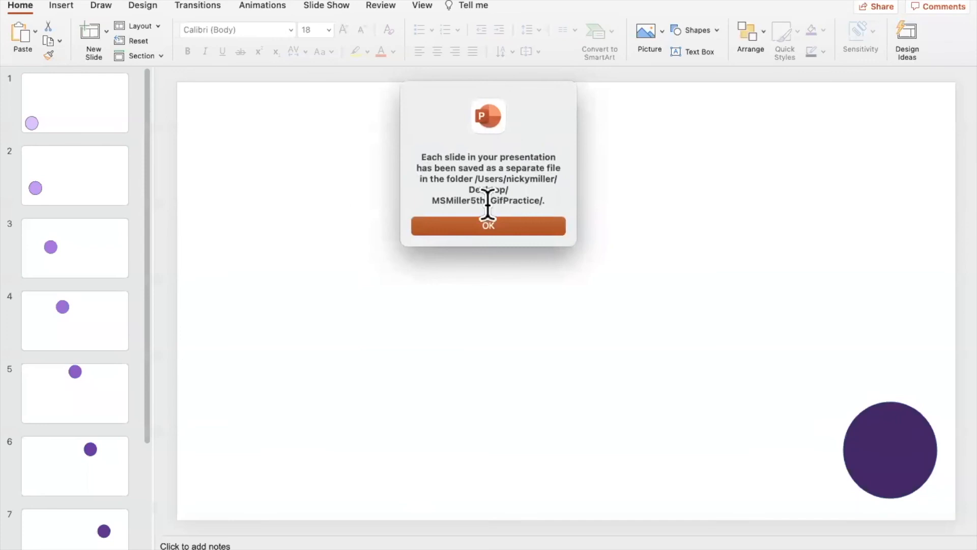
pyautogui.click(472, 226)
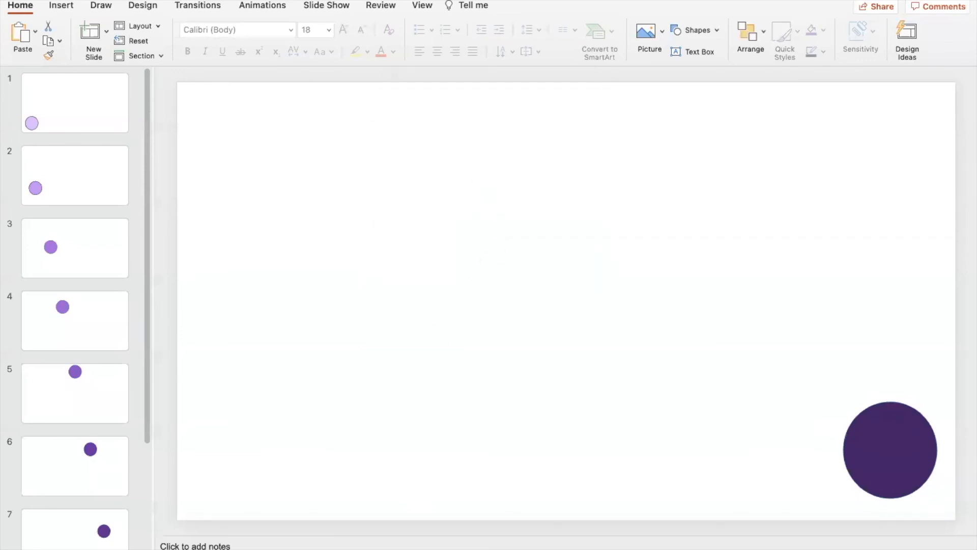
# Step: Switch to the Chrome browser and bring up the Picasion page for creating an animated GIF
pyautogui.moveTo(15, 4)
pyautogui.hotkey('ctrl', 'Up')
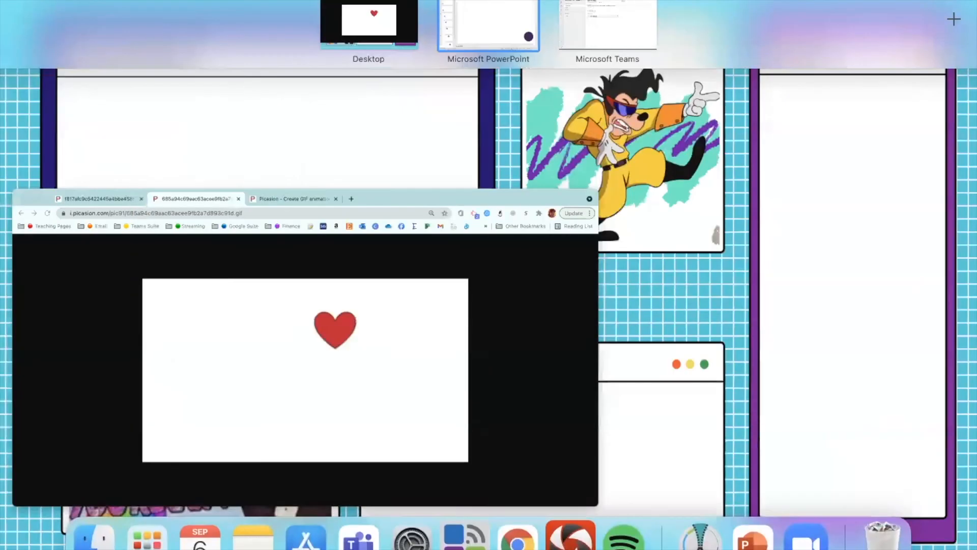
pyautogui.click(405, 417)
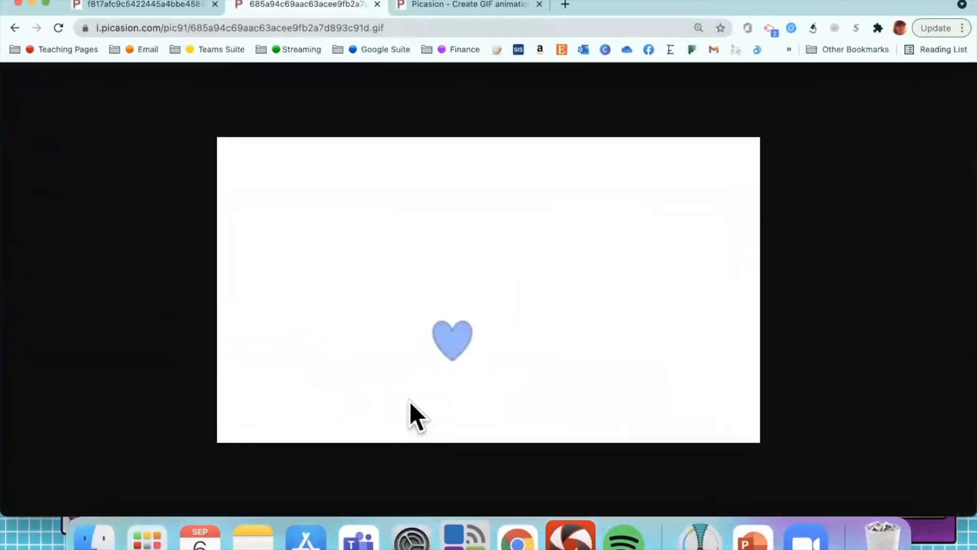
pyautogui.click(457, 8)
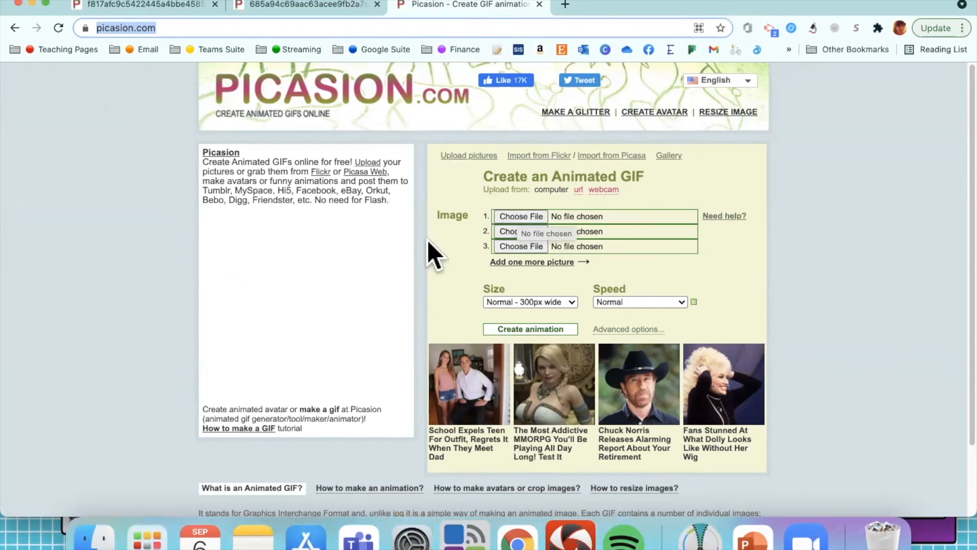
# Step: Choose Slide1.jpeg from the exported GifPractice folder on the Desktop as the animation's first image
pyautogui.click(538, 217)
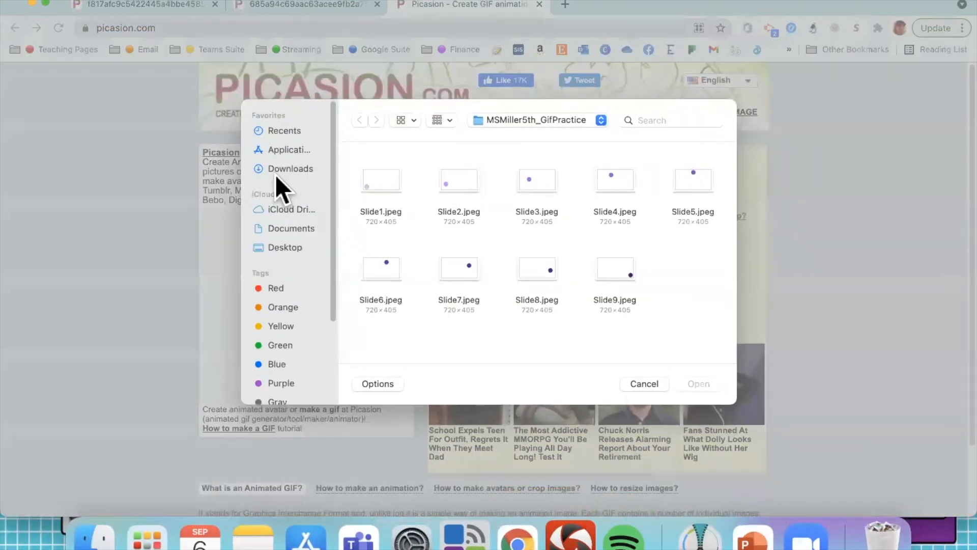
pyautogui.click(291, 247)
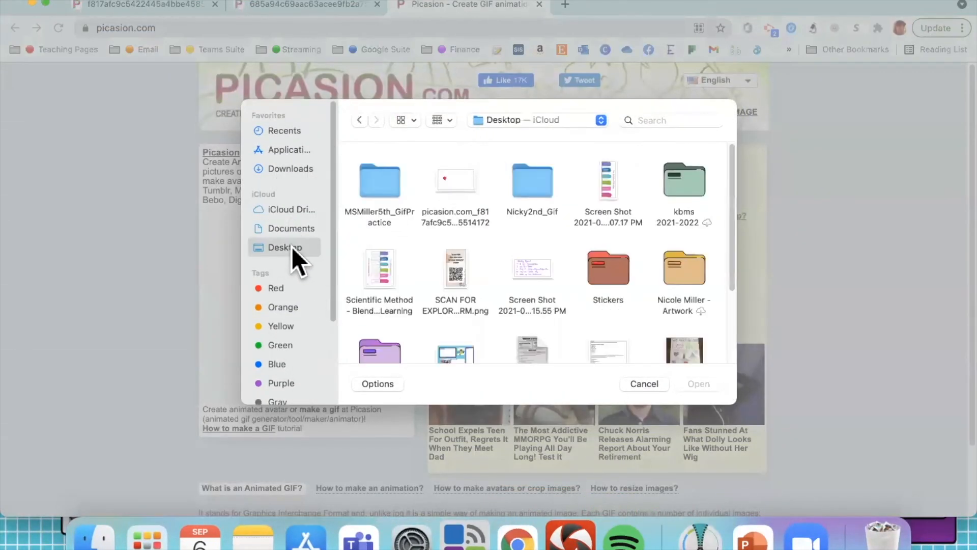
pyautogui.click(373, 172)
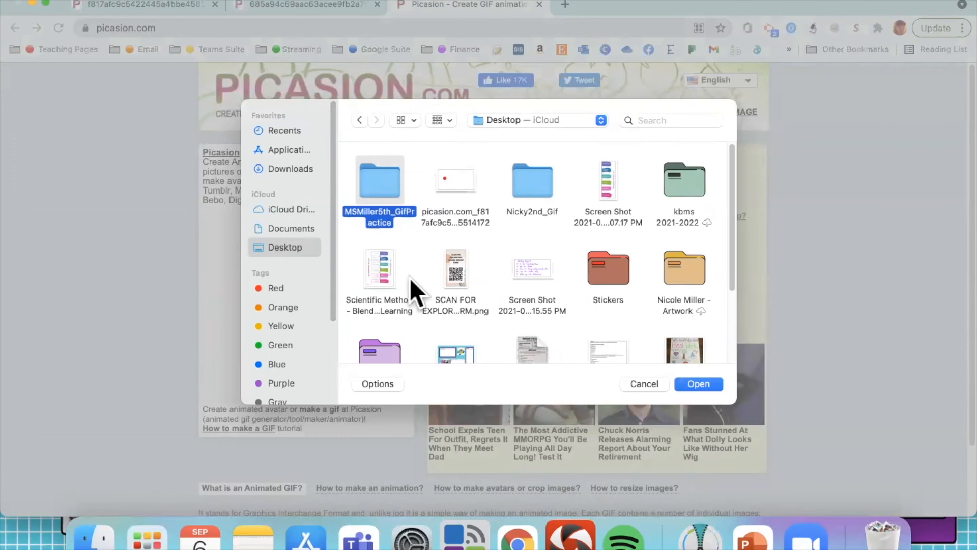
pyautogui.click(704, 386)
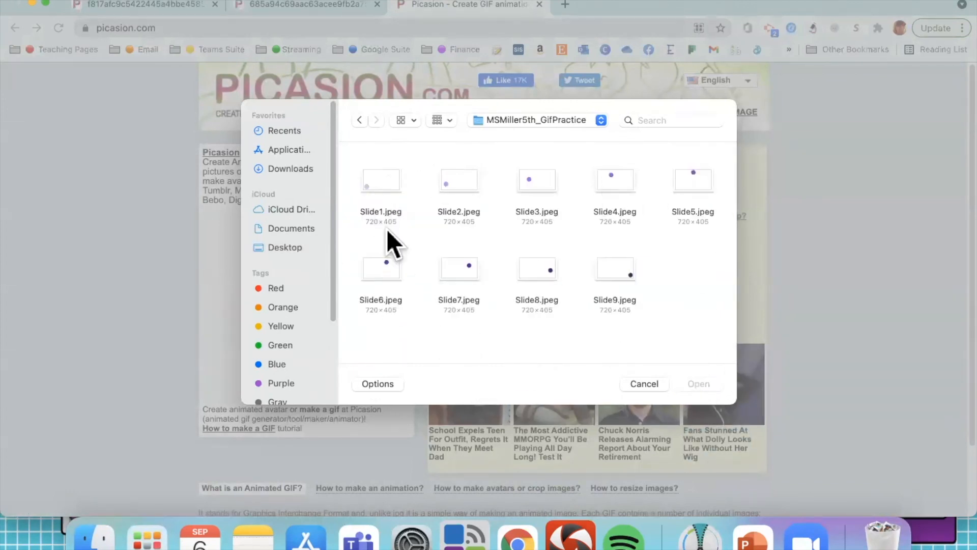
pyautogui.click(381, 179)
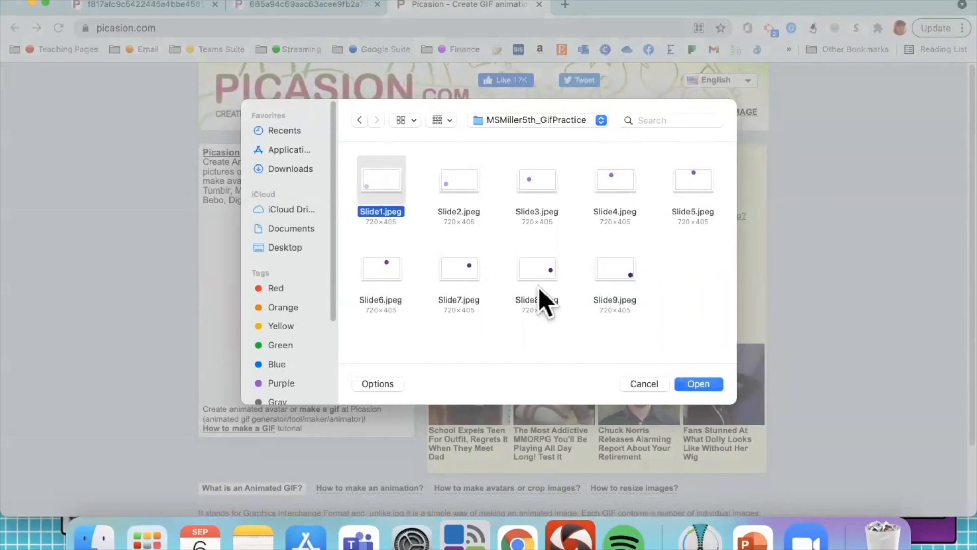
pyautogui.click(698, 384)
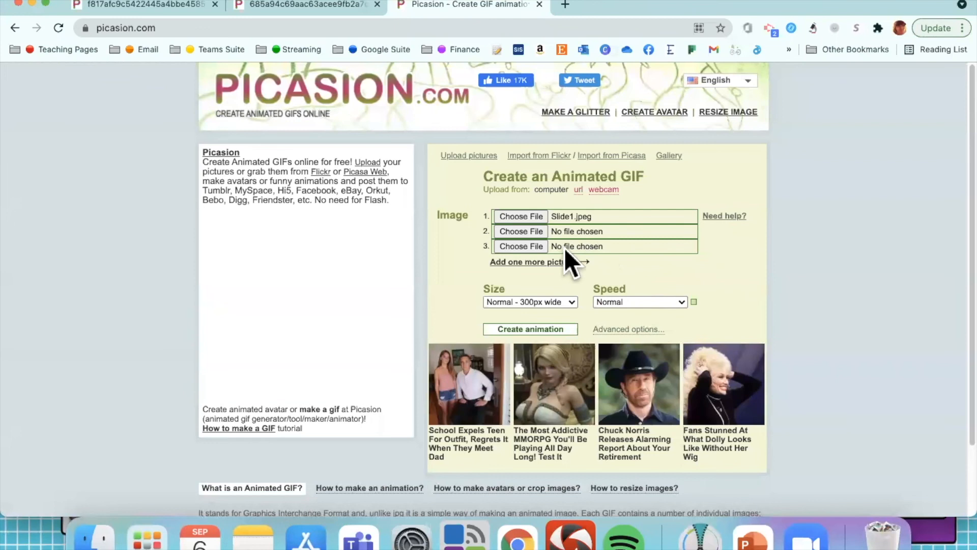
# Step: Choose Slide2.jpeg and Slide3.jpeg from the exported GifPractice folder as the animation's second and third images
pyautogui.click(517, 236)
pyautogui.click(462, 184)
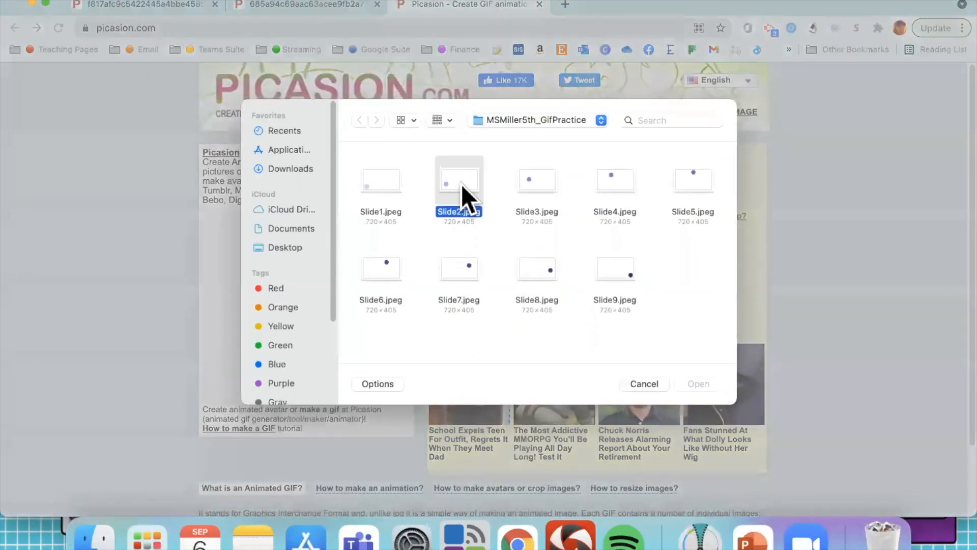
pyautogui.click(686, 389)
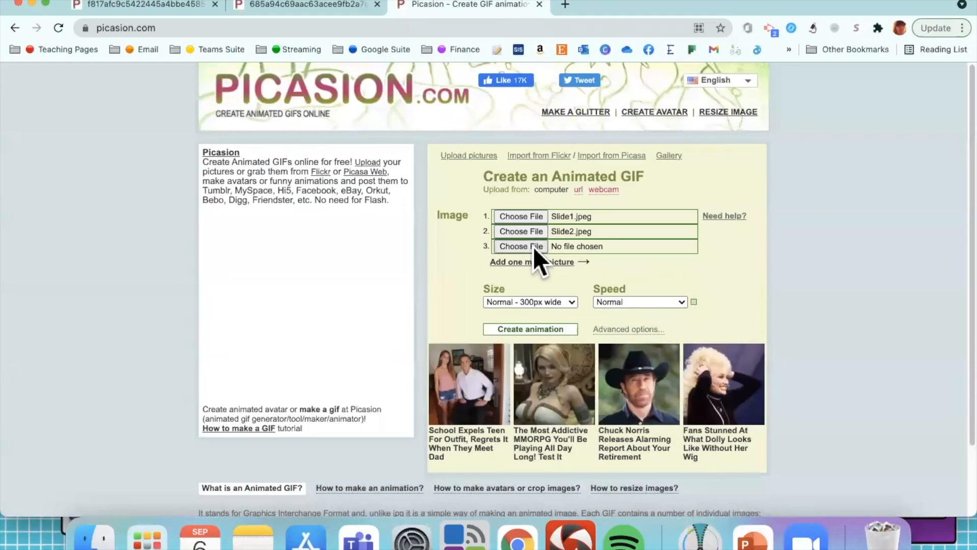
pyautogui.click(532, 247)
pyautogui.click(516, 187)
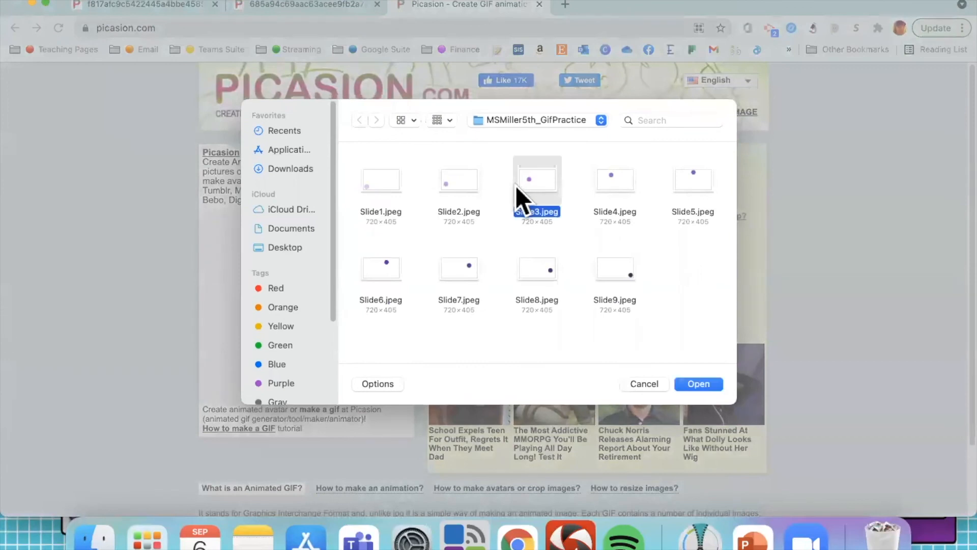
pyautogui.click(692, 387)
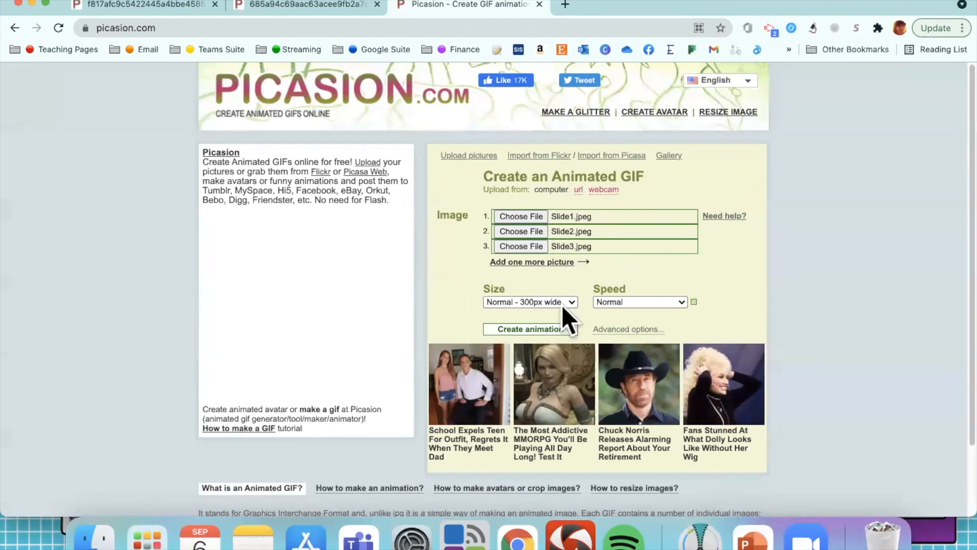
# Step: Add two more picture slots and choose Slide4.jpeg and Slide5.jpeg for them from the GifPractice folder
pyautogui.click(515, 262)
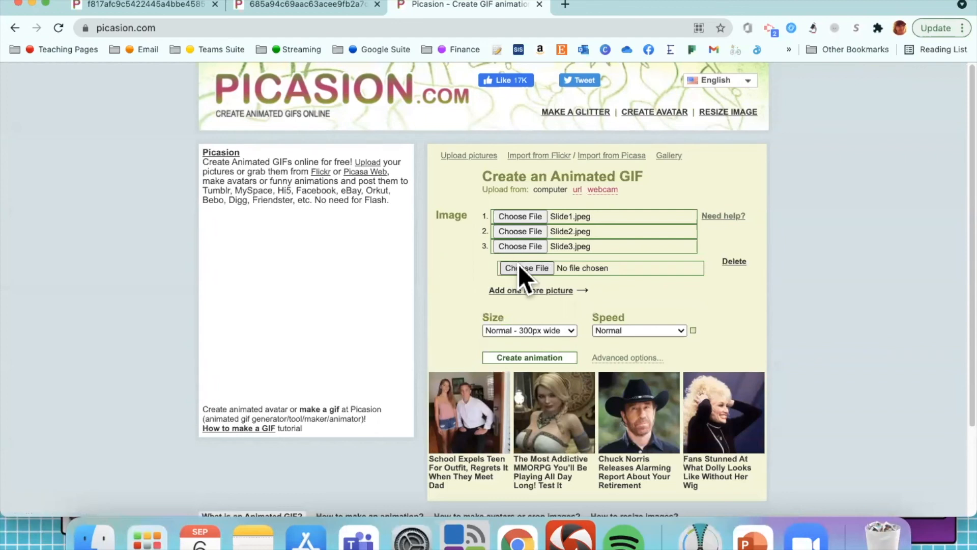
pyautogui.click(519, 264)
pyautogui.click(632, 193)
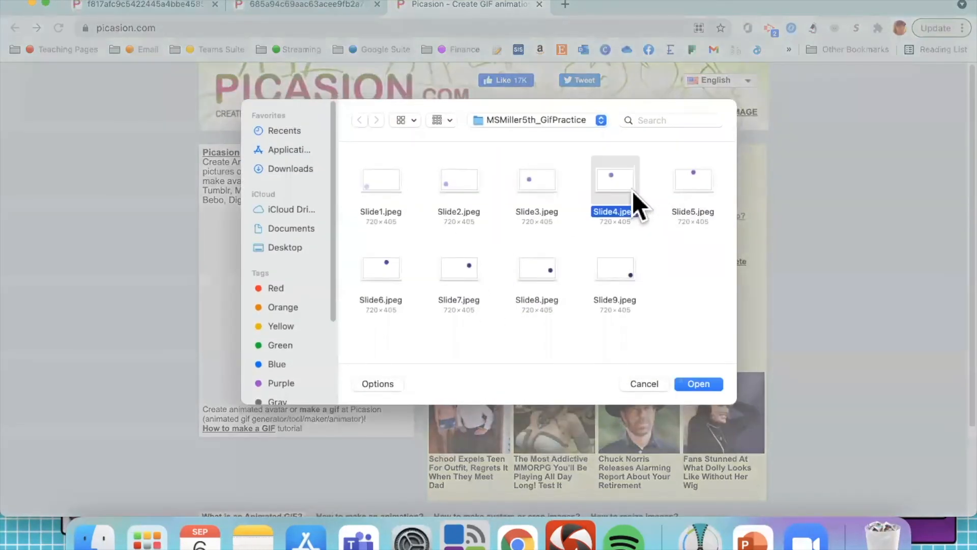
pyautogui.click(701, 384)
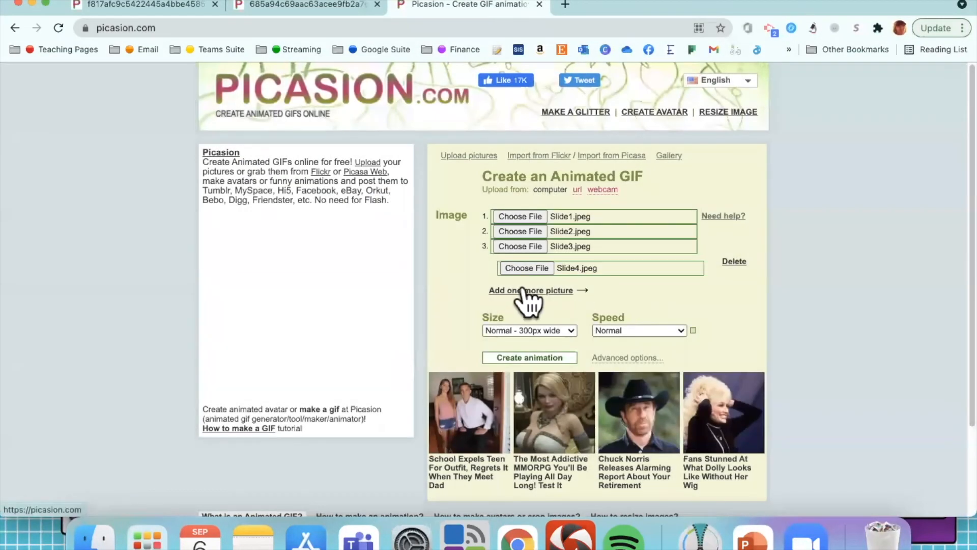
pyautogui.click(524, 290)
pyautogui.click(528, 294)
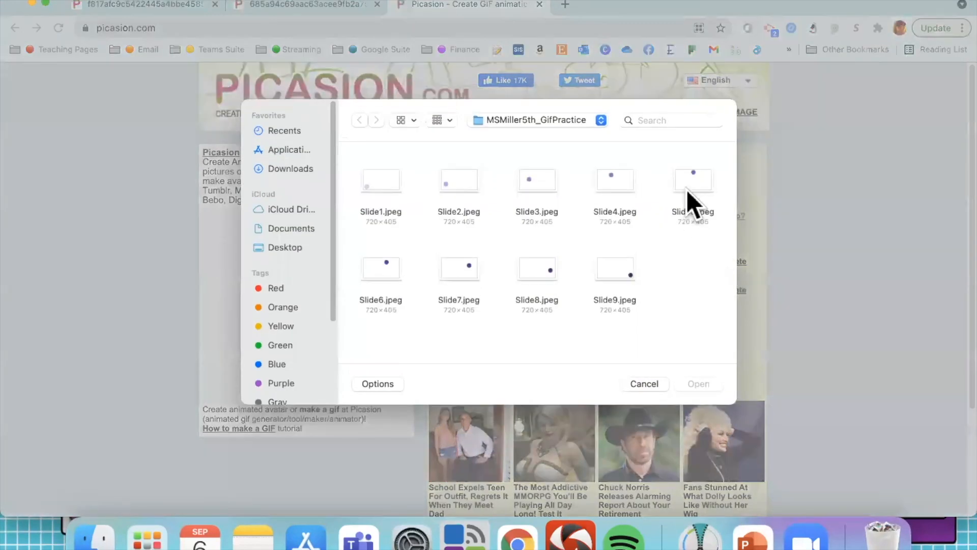
pyautogui.doubleClick(693, 183)
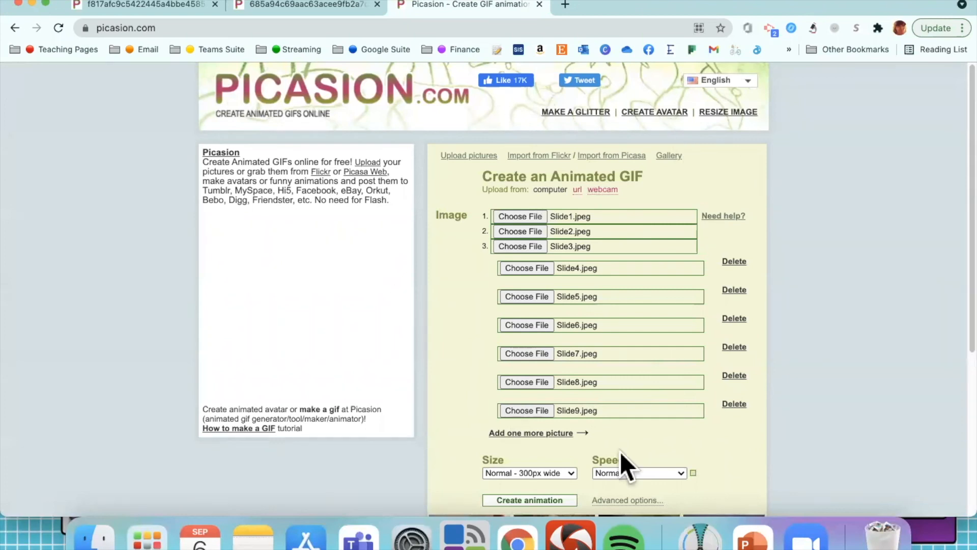
# Step: Create the animation from the chosen slides with size Big - 400px wide and speed Faster!
pyautogui.scroll(-3, 643, 347)
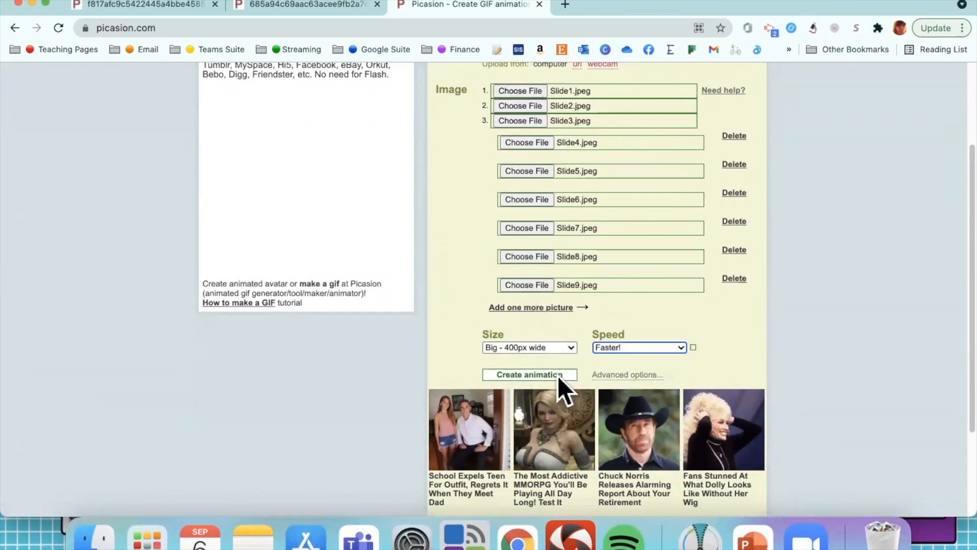
pyautogui.click(558, 374)
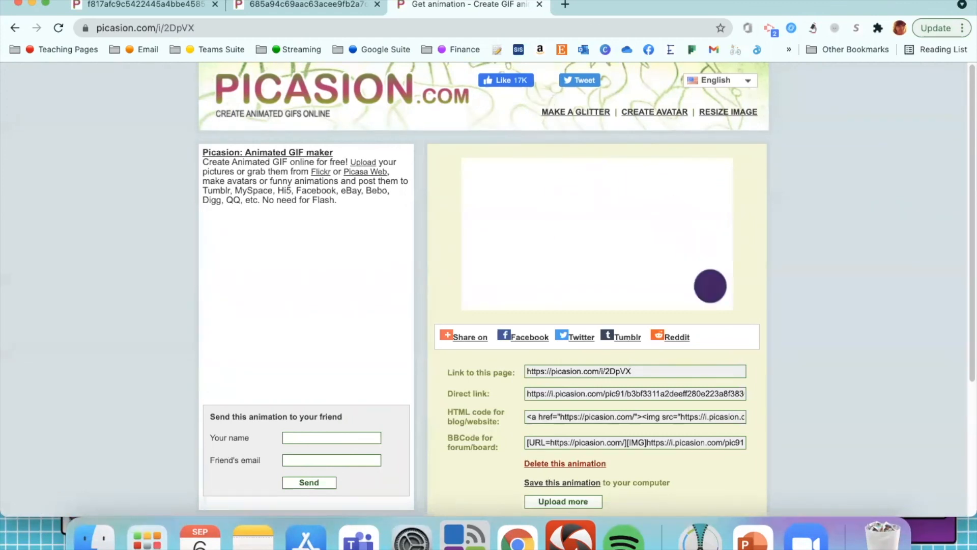
# Step: Copy the finished animation's direct link and open the GIF in a new browser tab
pyautogui.click(565, 393)
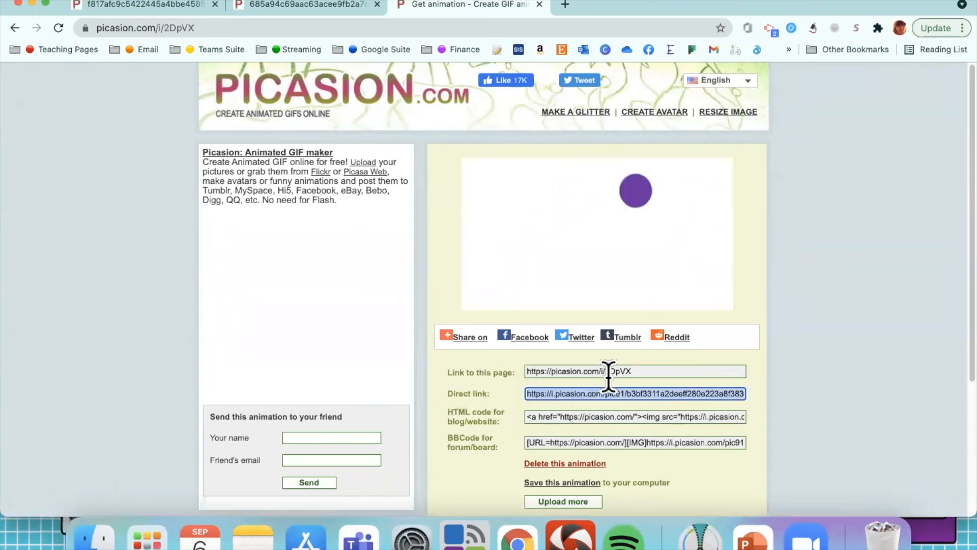
pyautogui.click(563, 2)
pyautogui.click(651, 30)
pyautogui.write('https://i.picasion.com/pic91/b3bf3311a2deeff280e223a8f38305dc.gif')
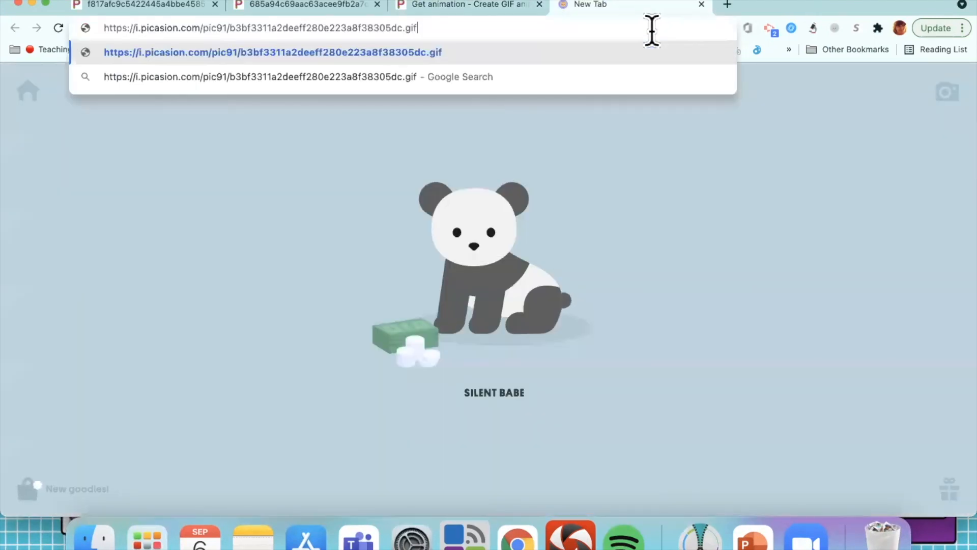
pyautogui.press('Return')
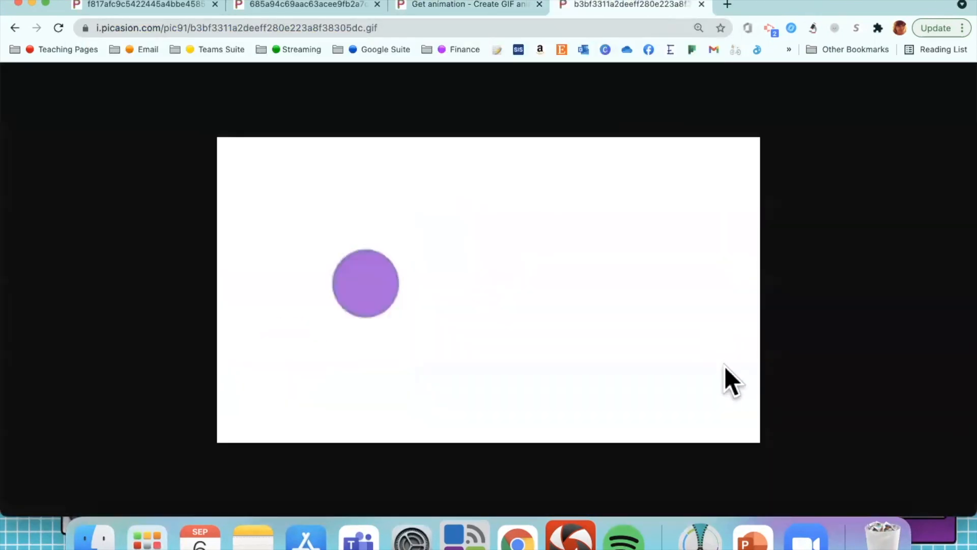
# Step: Return to the animation's Picasion page and examine the options for saving it or uploading more pictures
pyautogui.click(433, 5)
pyautogui.scroll(-1, 661, 448)
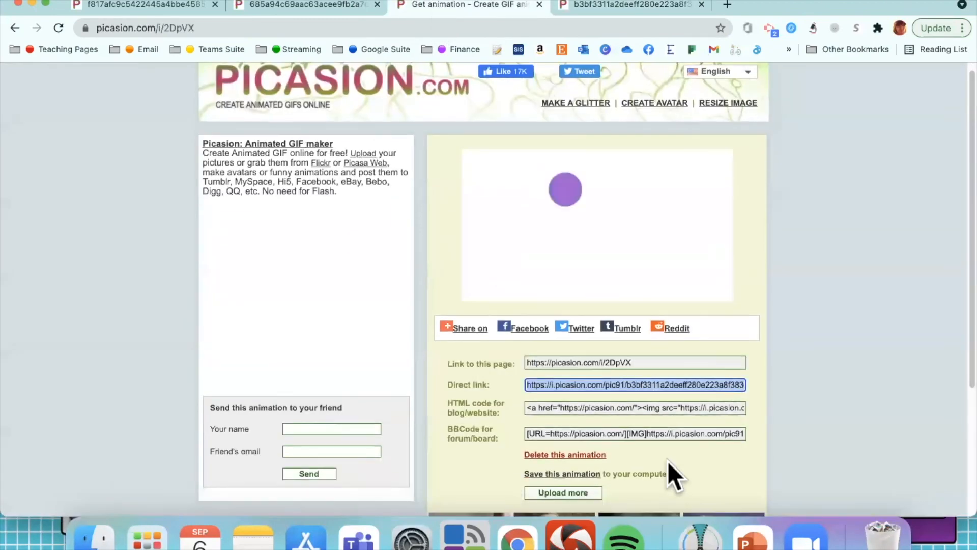
pyautogui.scroll(-3, 667, 460)
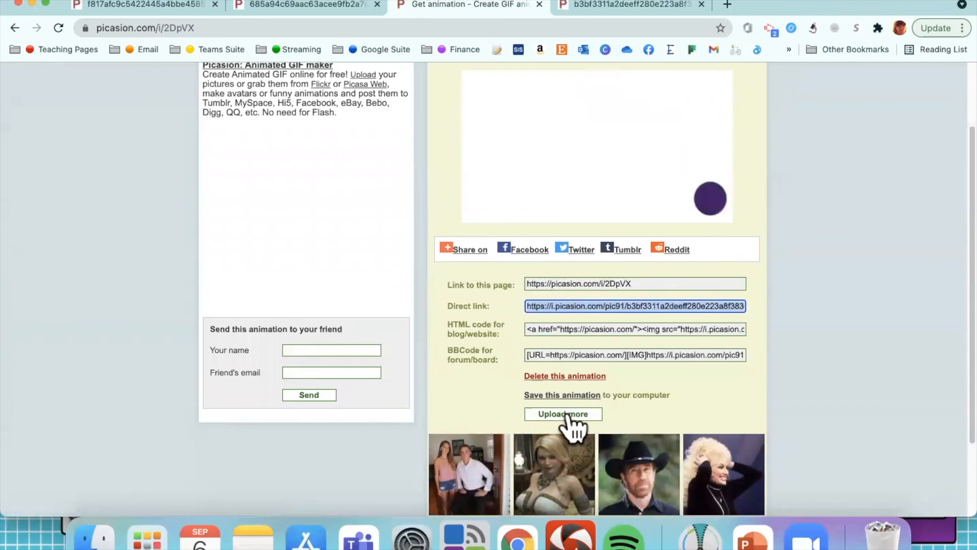